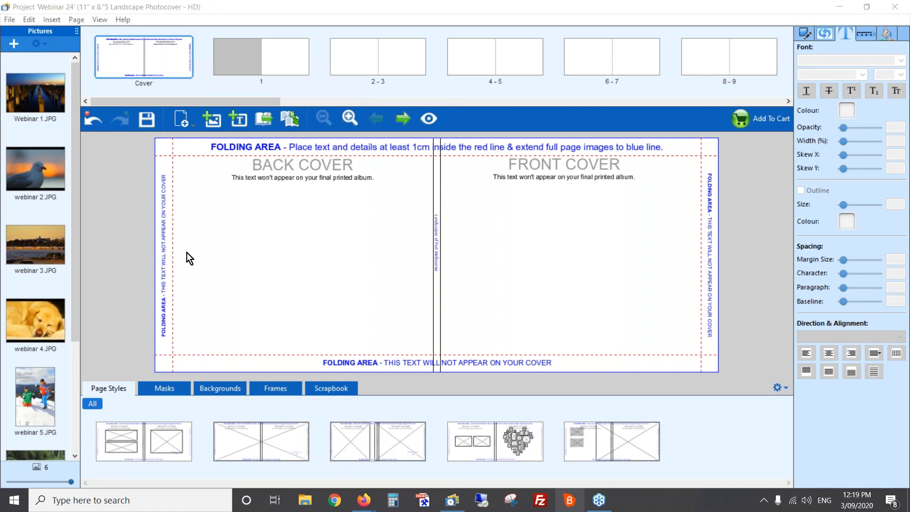
Step: Place the webinar 3 picture on the front cover, enlarge it to the outer blue lines, and accept its crop
left_click_drag(36, 243, 458, 242)
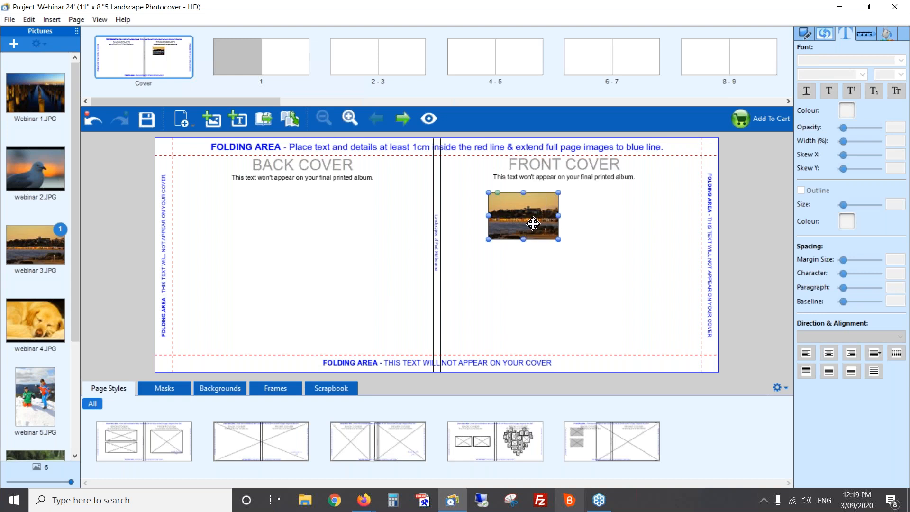
left_click_drag(538, 205, 500, 159)
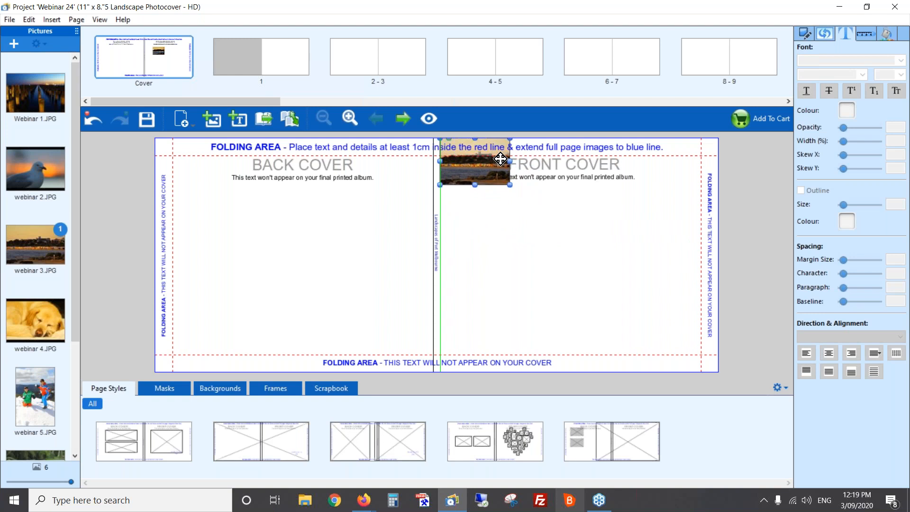
left_click_drag(510, 184, 717, 372)
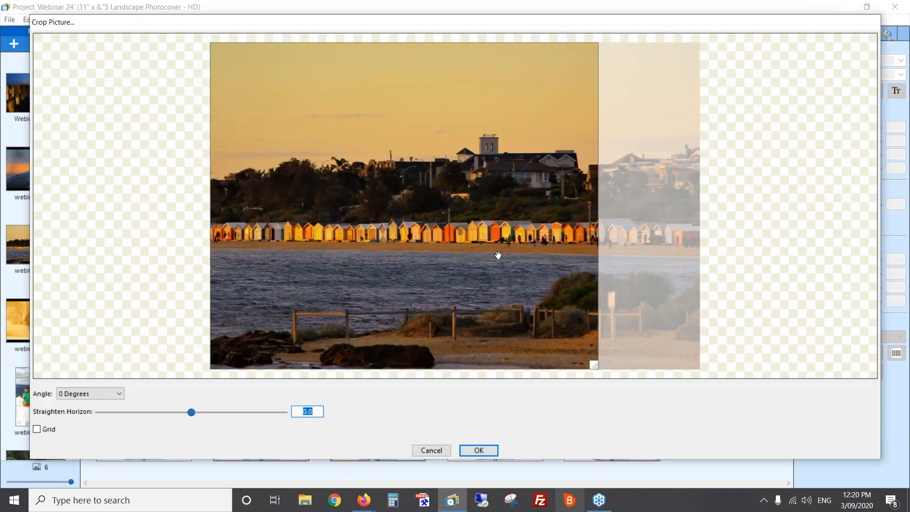
left_click(487, 450)
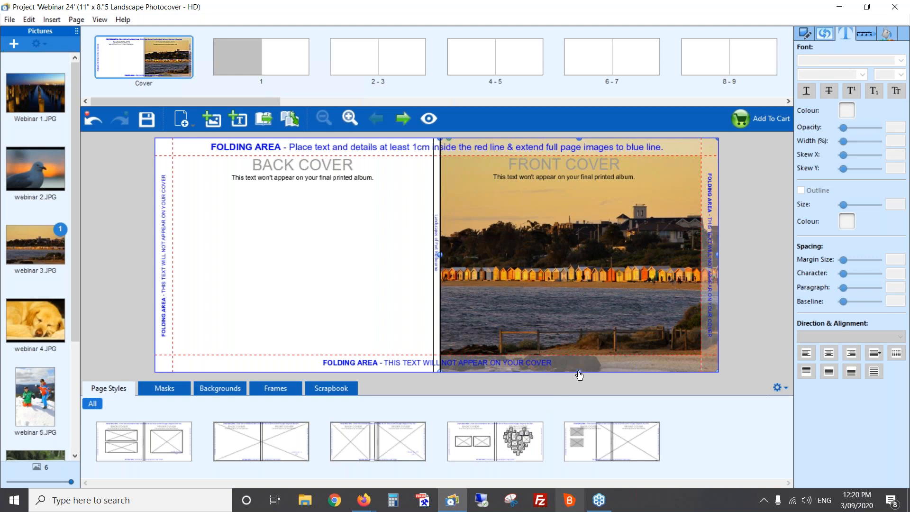
Step: Shorten the front cover picture from its lower edge, leaving a white strip, and shift its crop down to include the beach foreground
left_click_drag(578, 373, 581, 320)
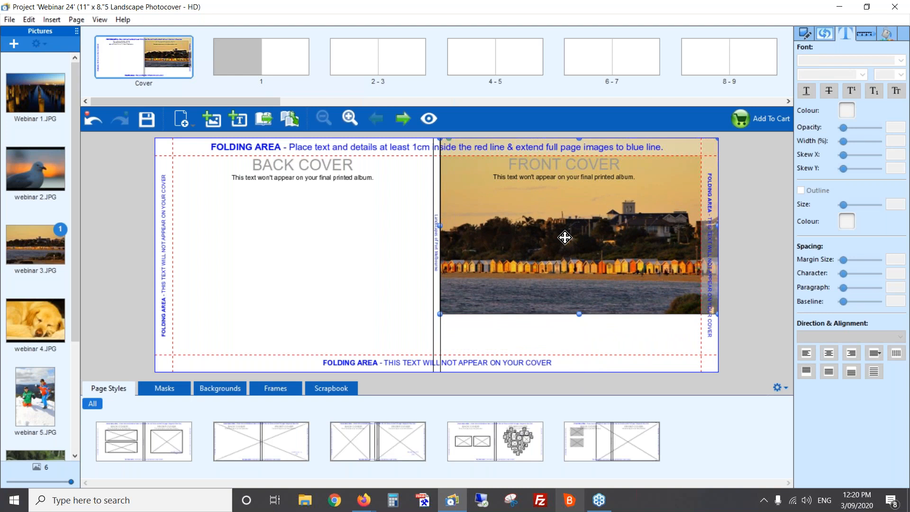
double_click(589, 244)
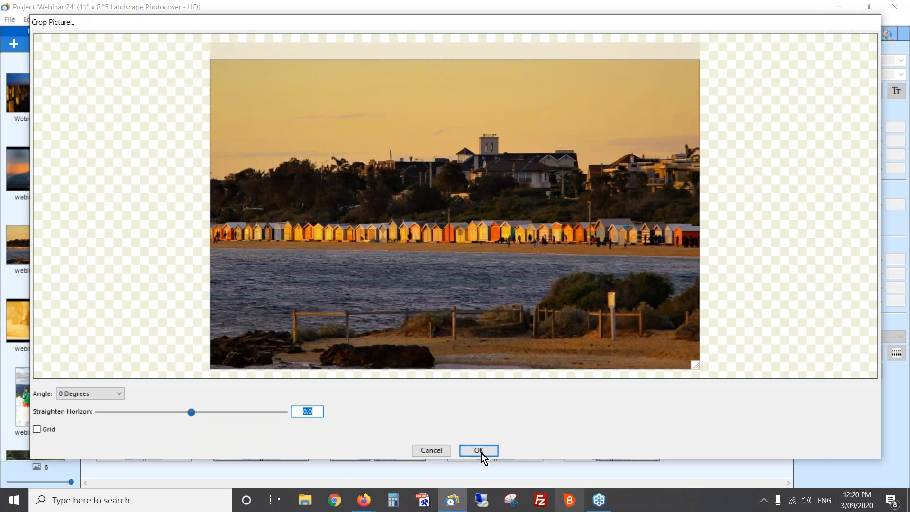
left_click_drag(522, 345, 517, 299)
left_click(477, 451)
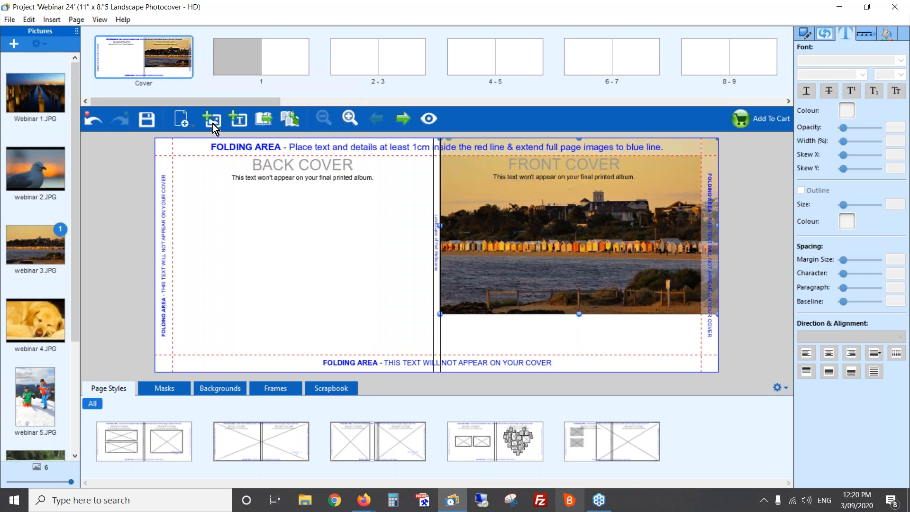
Step: Add a wide text box in the white strip below the front cover picture and enter "Melbourne Landscapes"
left_click(241, 120)
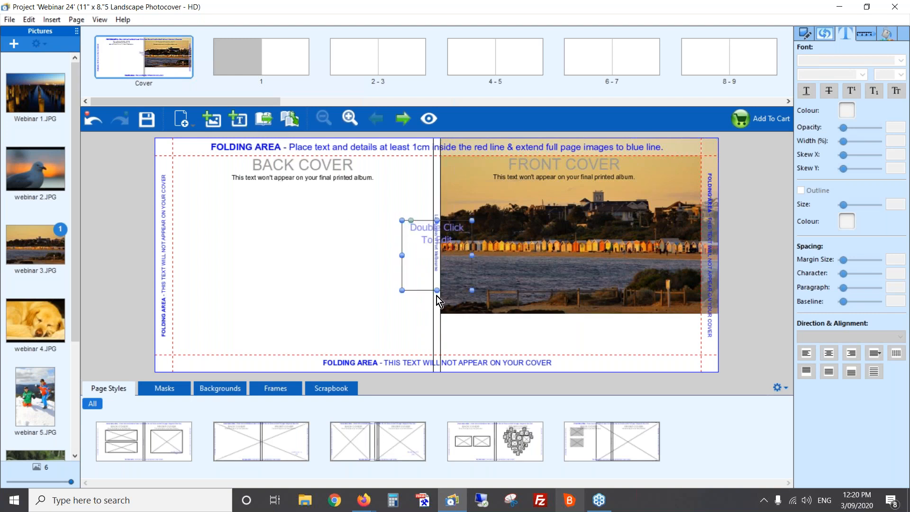
left_click_drag(437, 290, 588, 332)
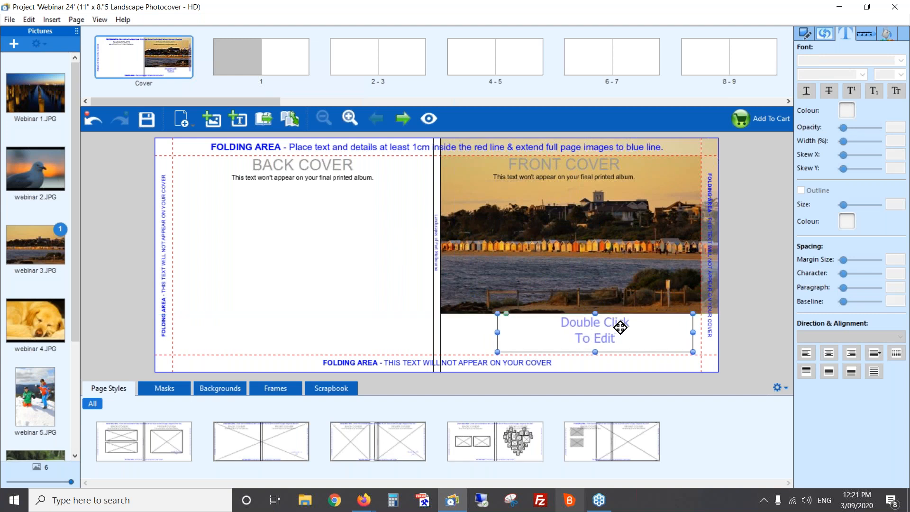
double_click(619, 326)
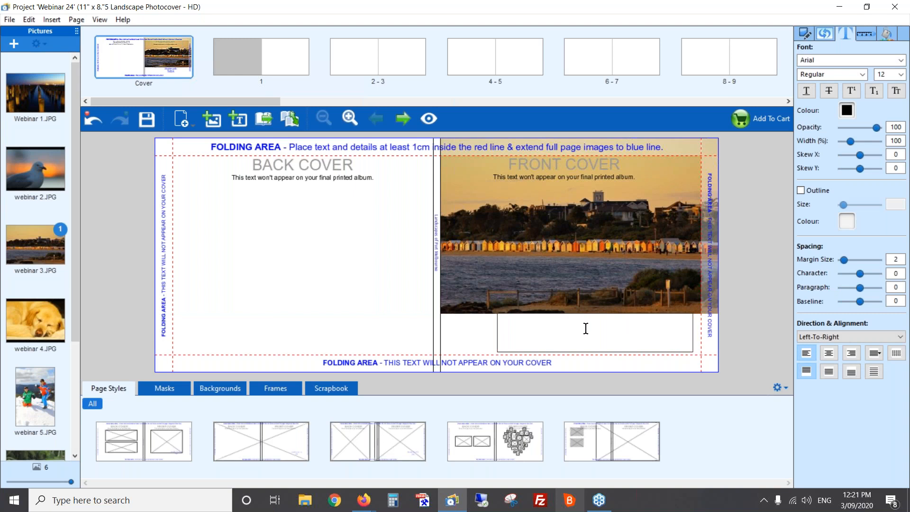
type("Melbourne Landscapes")
Step: Set the "Melbourne Landscapes" title to the Segoe Print font at size 36
left_click_drag(577, 319, 487, 314)
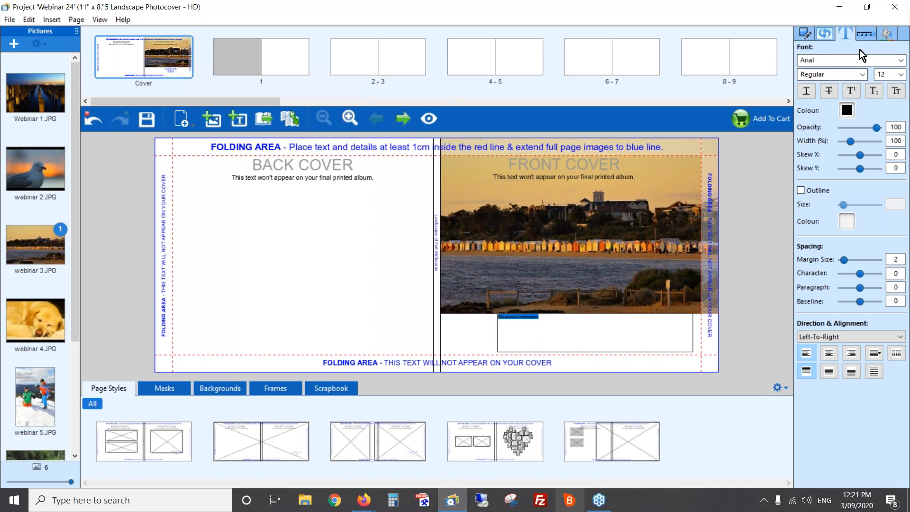
left_click(831, 61)
left_click(905, 30)
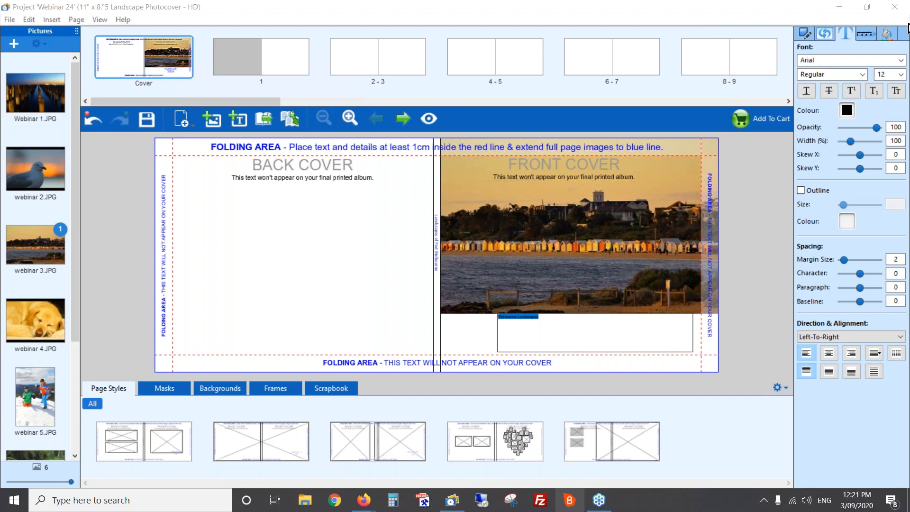
left_click(903, 61)
left_click(900, 60)
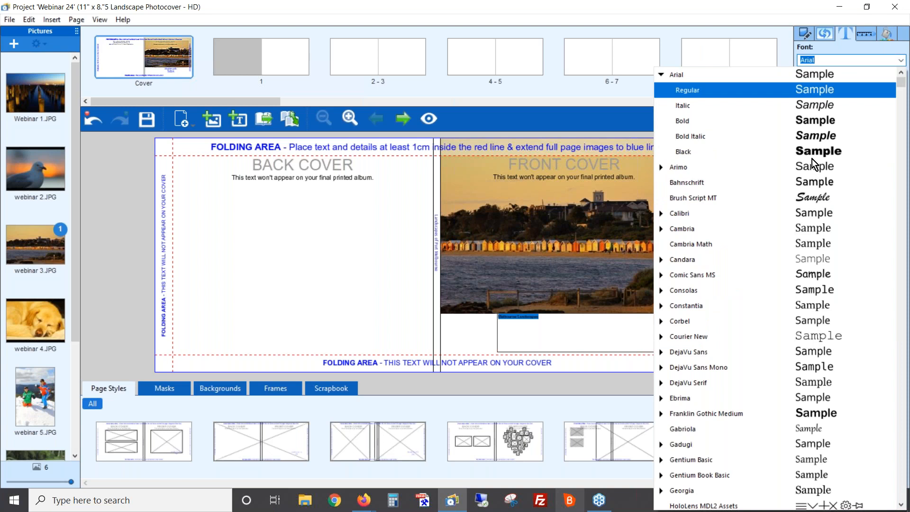
scroll(807, 267, "down", 1)
scroll(758, 337, "down", 4)
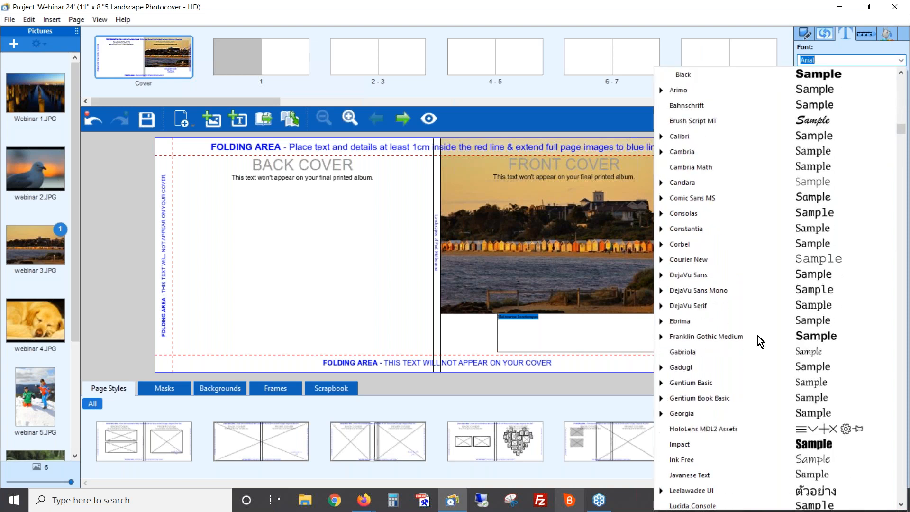
scroll(753, 336, "down", 1)
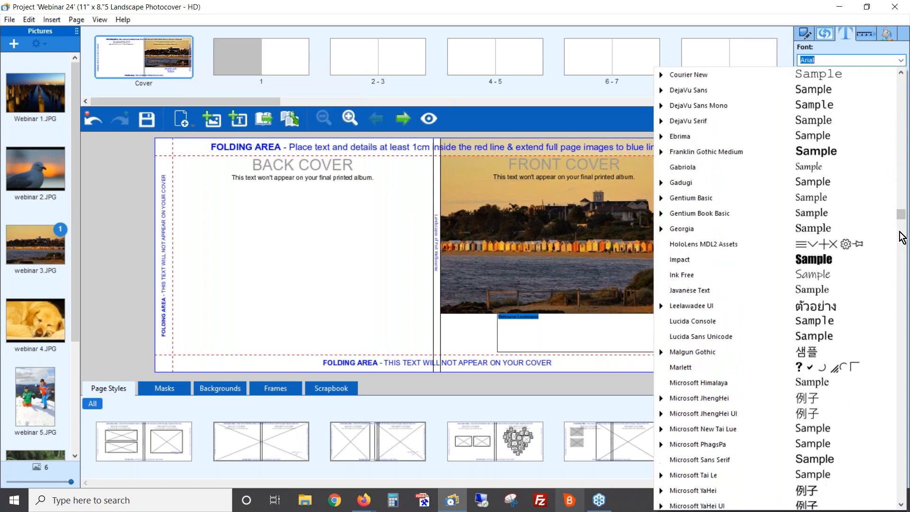
scroll(902, 322, "down", 3)
scroll(903, 326, "down", 4)
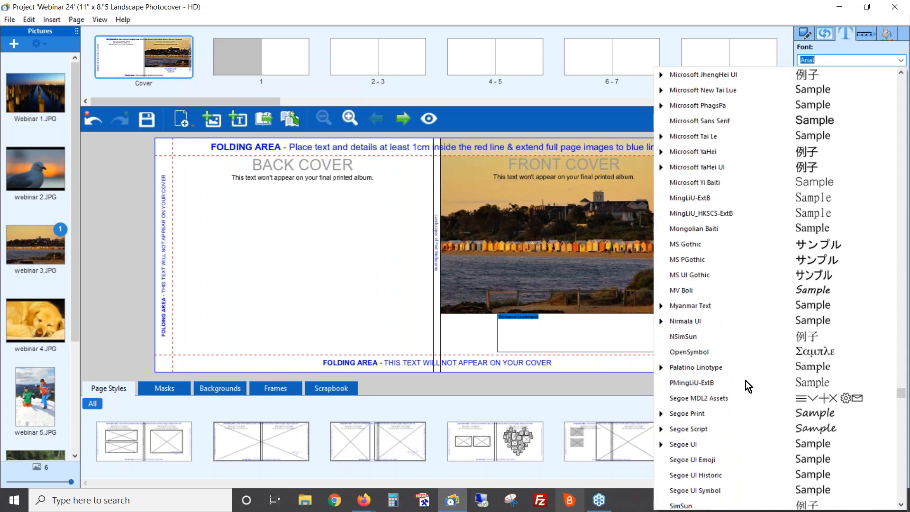
scroll(745, 380, "down", 1)
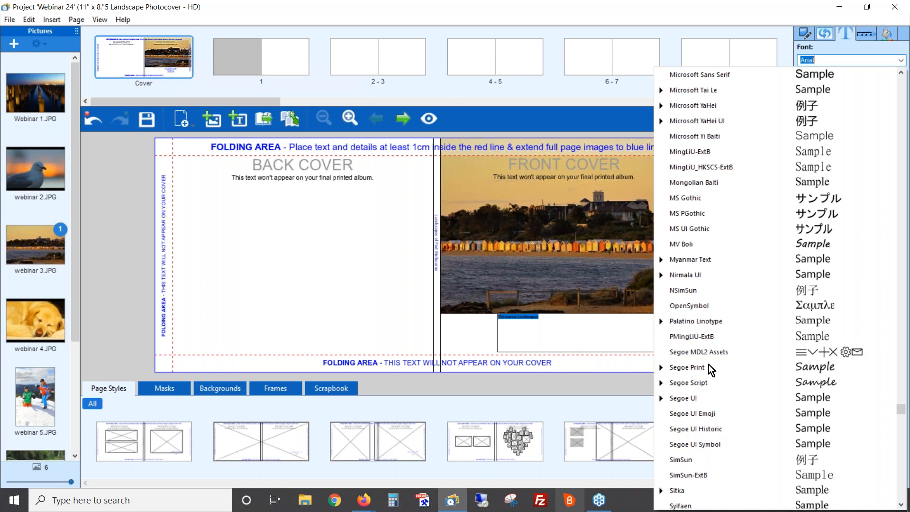
left_click(694, 368)
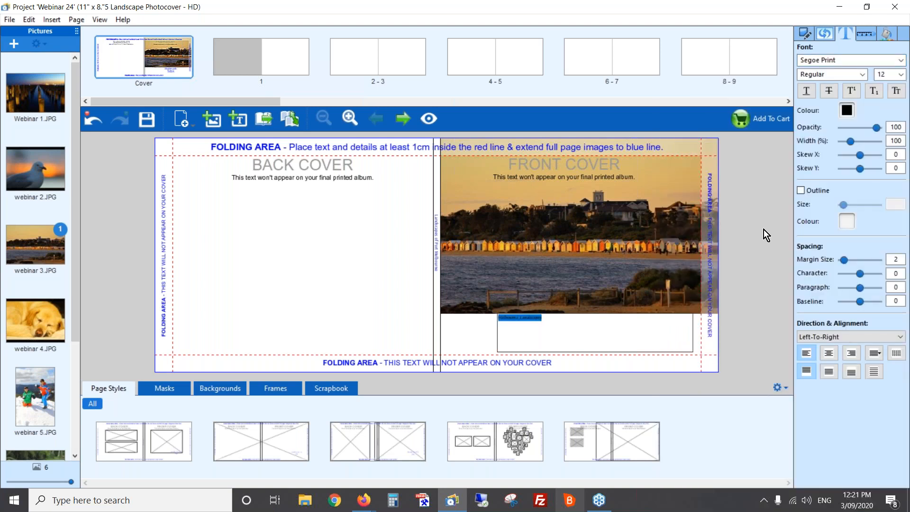
left_click(901, 74)
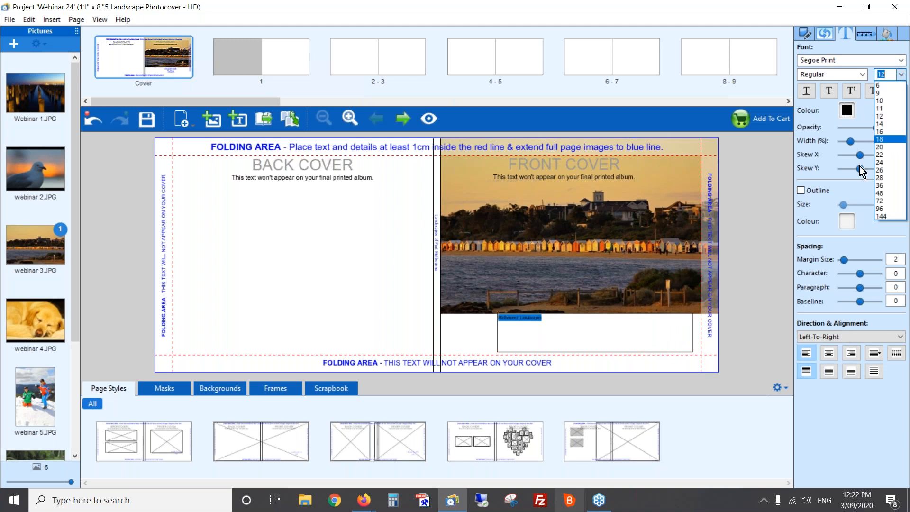
left_click(893, 186)
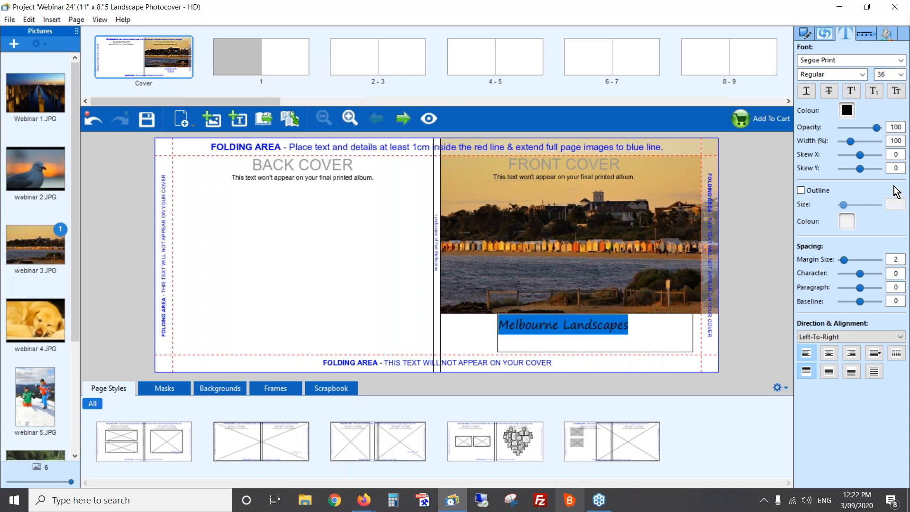
Step: Reduce the title's text box height and place it slightly lower within the white strip
left_click(475, 325)
left_click(623, 328)
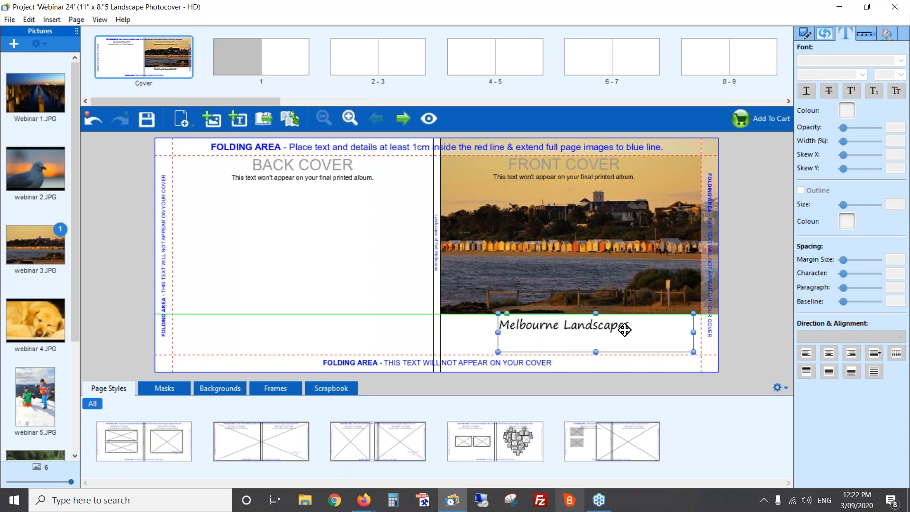
left_click_drag(595, 352, 636, 333)
left_click(476, 333)
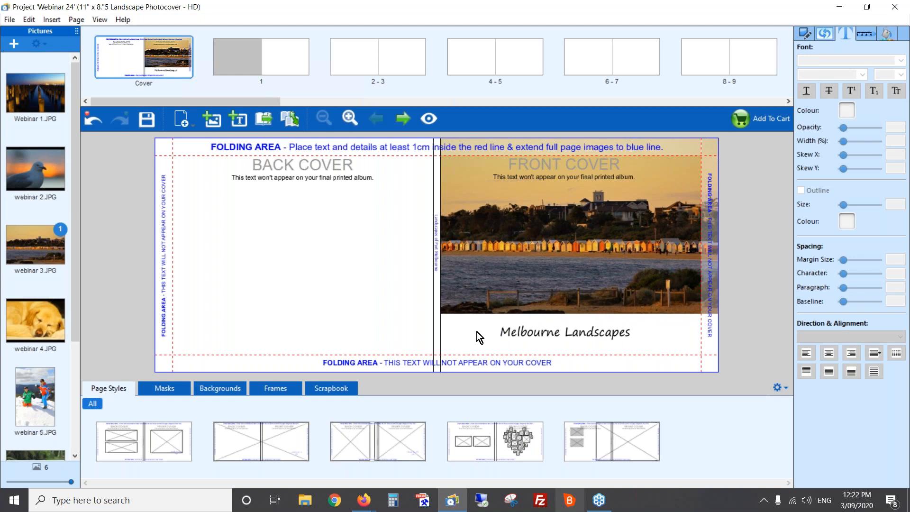
Step: Define a violet-blue text colour for the whole title with RGB 49, 14, 248 and add it to the custom colours
double_click(553, 332)
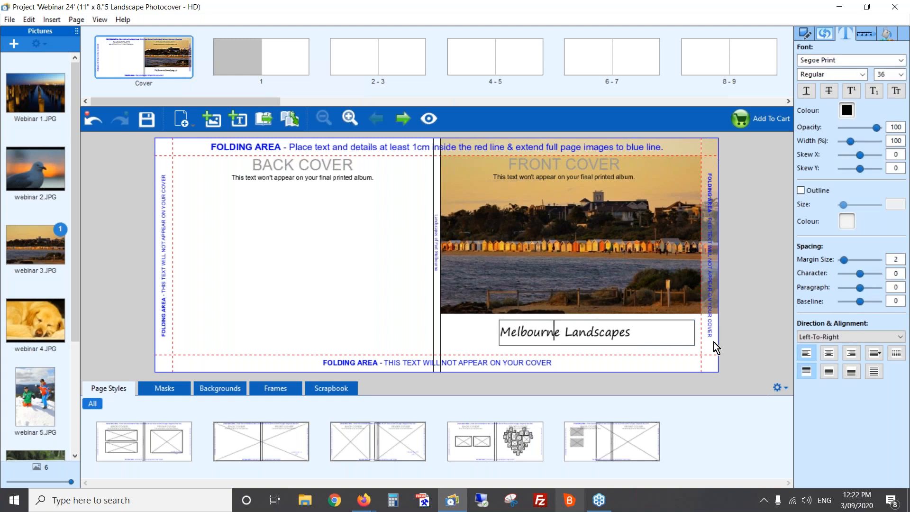
left_click_drag(659, 330, 474, 344)
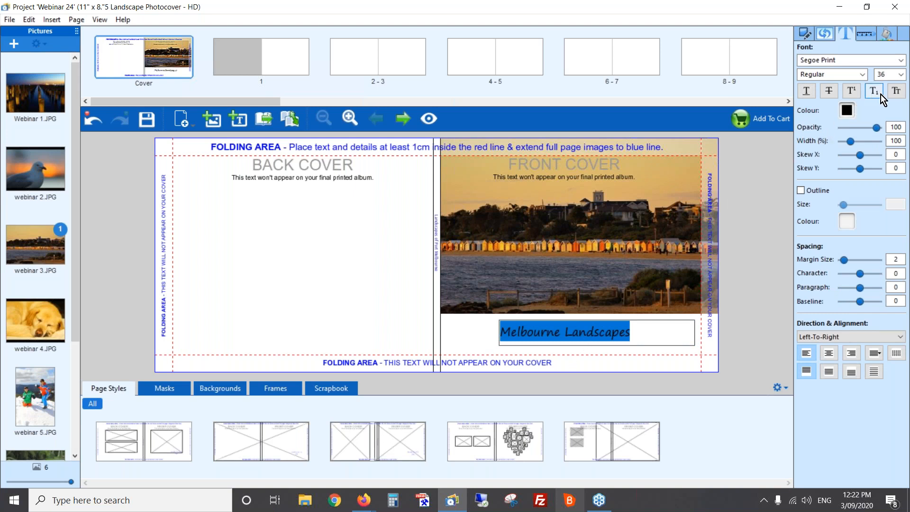
left_click(848, 112)
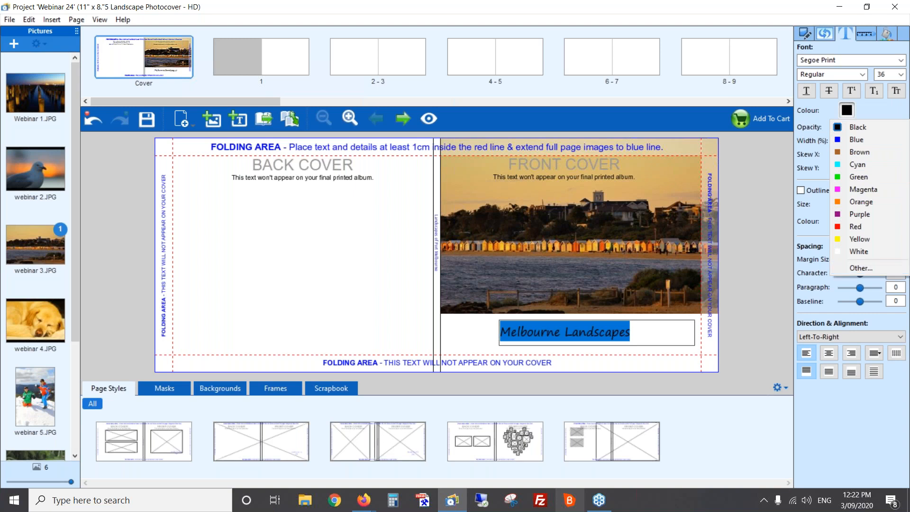
left_click(865, 269)
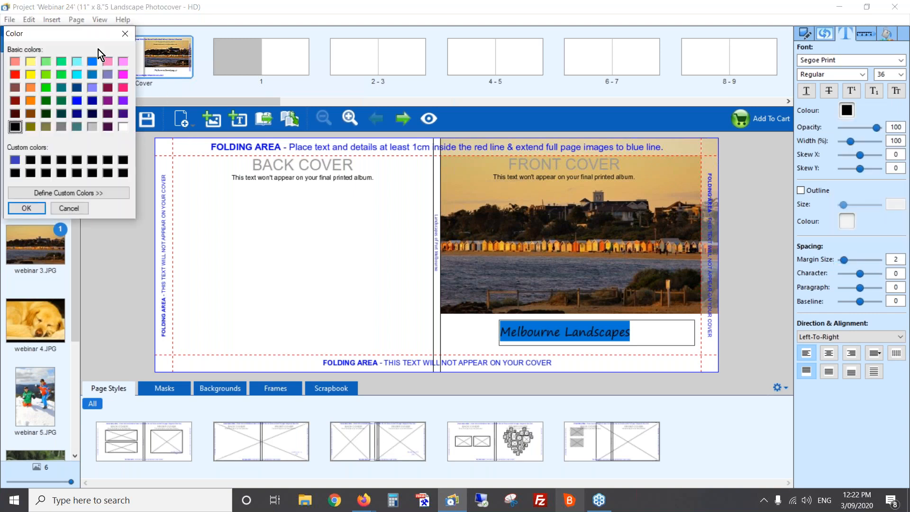
left_click_drag(84, 32, 162, 68)
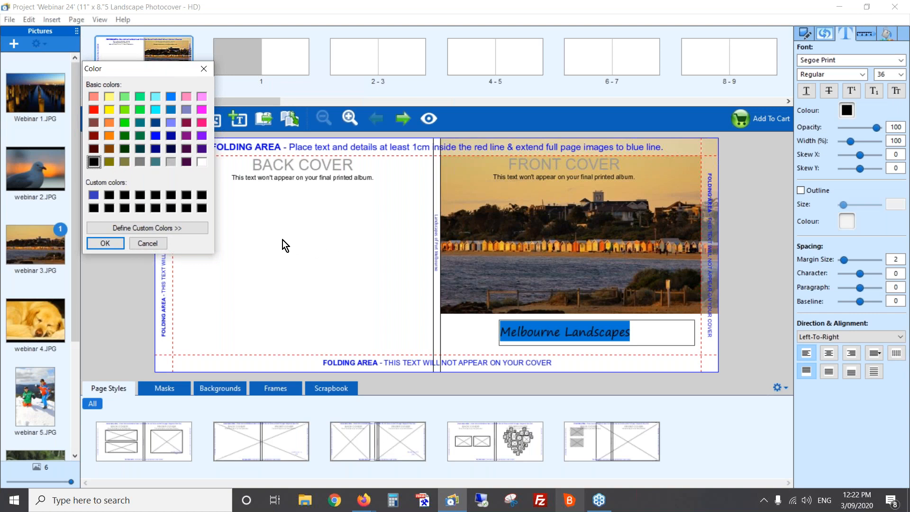
left_click(190, 229)
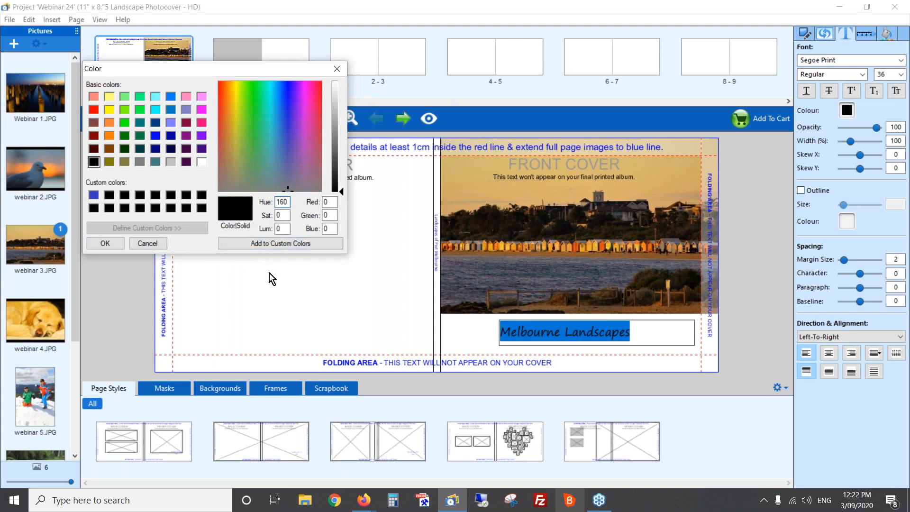
left_click(172, 99)
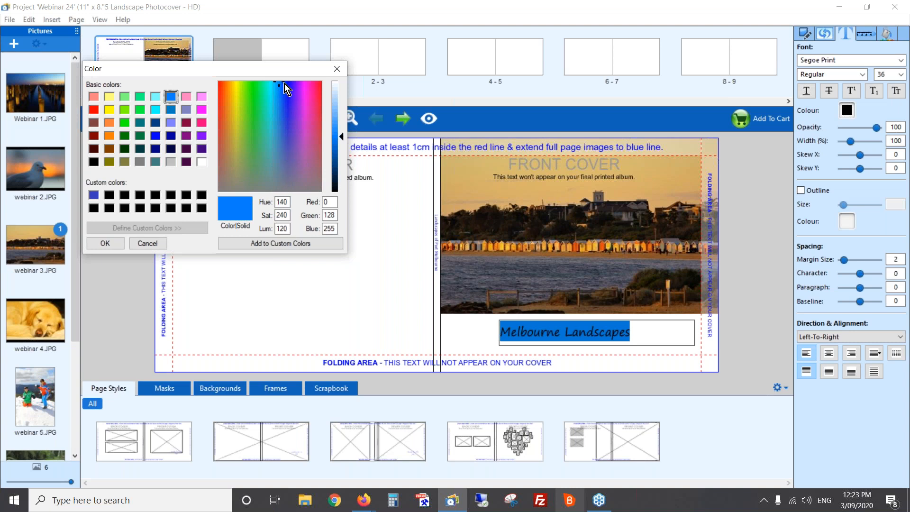
mouse_move(280, 84)
left_mouse_down()
mouse_move(295, 89)
mouse_move(286, 107)
mouse_move(299, 101)
mouse_move(283, 112)
mouse_move(278, 99)
mouse_move(285, 95)
mouse_move(288, 107)
mouse_move(280, 95)
mouse_move(289, 90)
left_mouse_up()
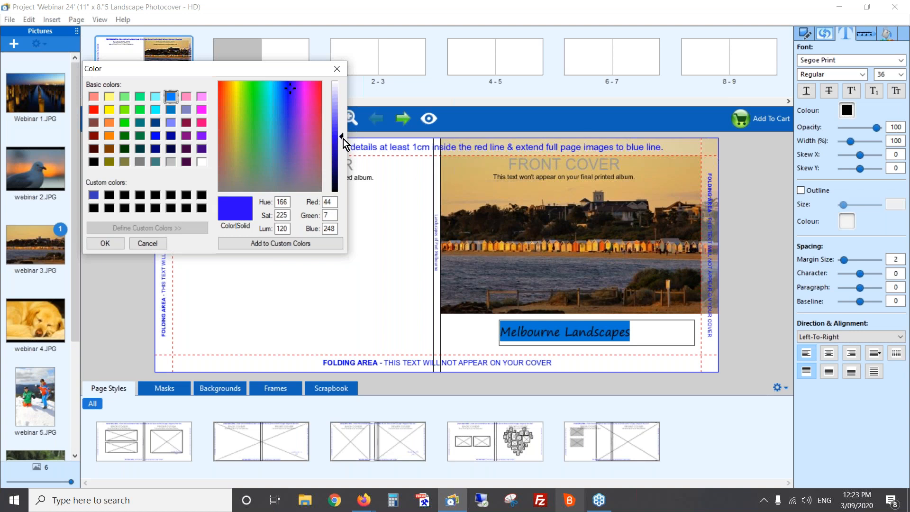
mouse_move(340, 137)
left_mouse_down()
mouse_move(342, 117)
mouse_move(340, 136)
left_mouse_up()
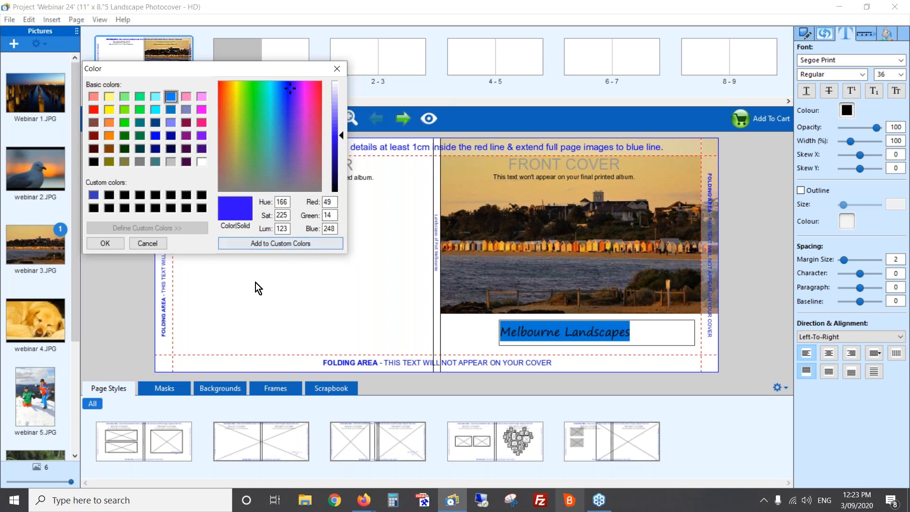
left_click(295, 244)
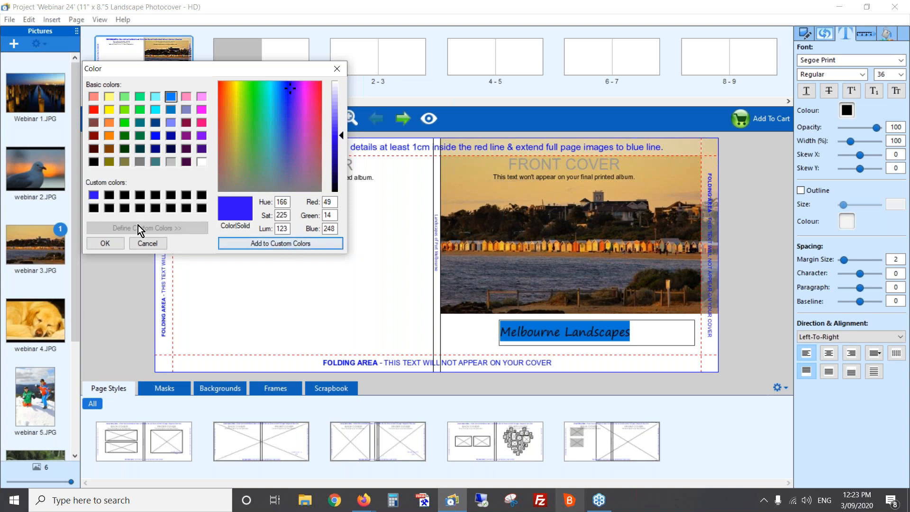
Step: Apply the custom violet-blue colour to the "Melbourne Landscapes" title
left_click(94, 195)
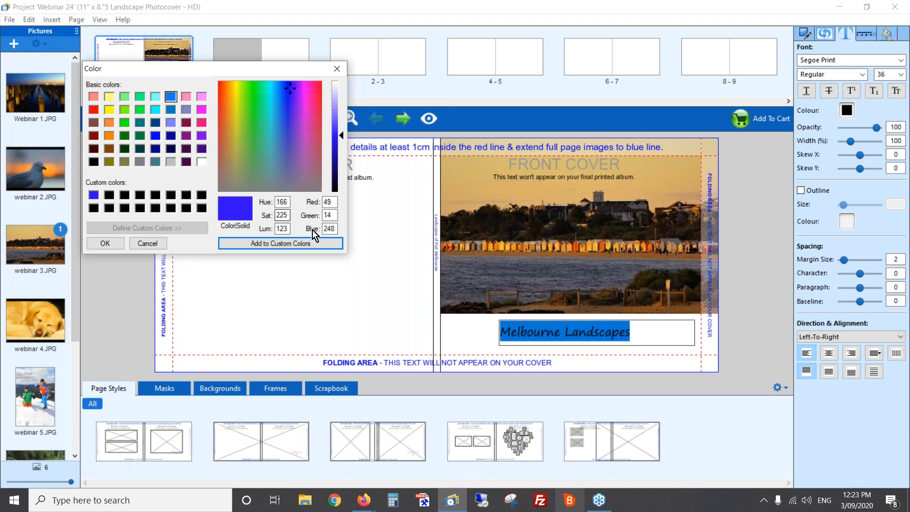
left_click(110, 243)
left_click(470, 335)
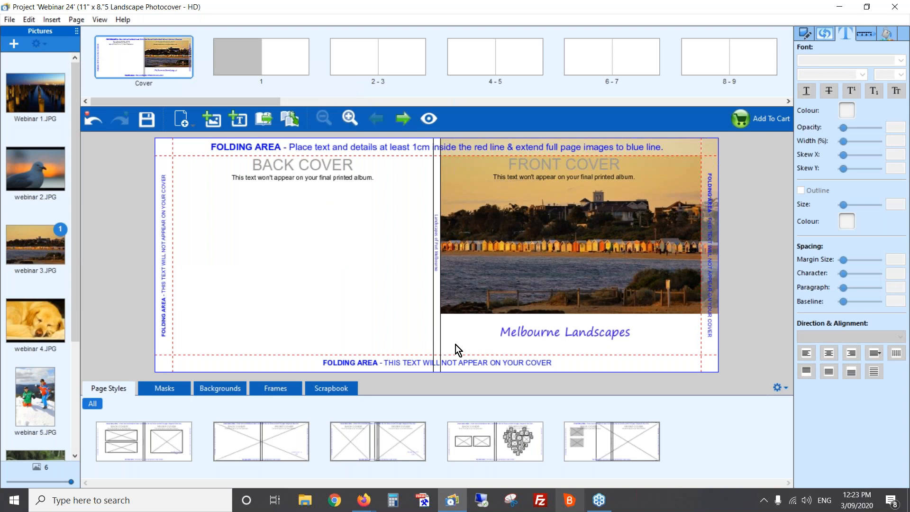
Step: Try plain light orange and light blue backgrounds on the cover, and remove the applied background
left_click(223, 389)
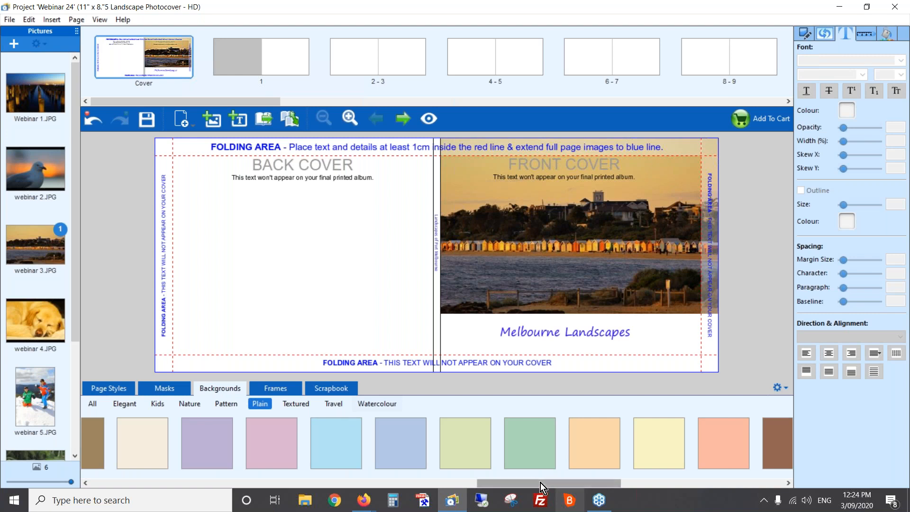
left_click_drag(599, 443, 371, 310)
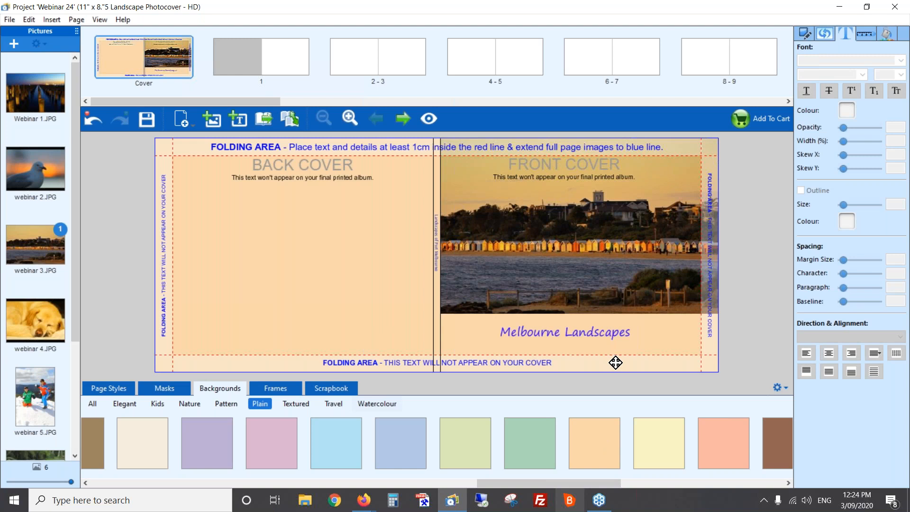
left_click_drag(383, 438, 347, 299)
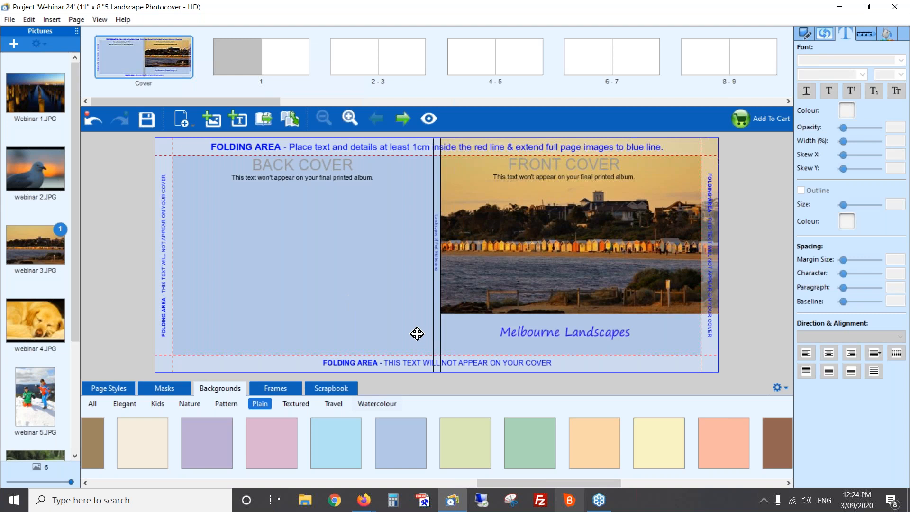
right_click(336, 260)
left_click(383, 299)
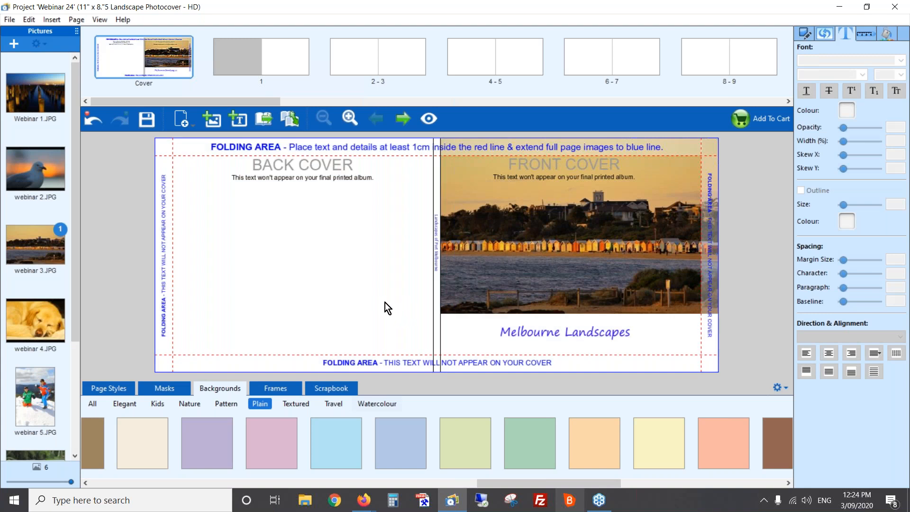
Step: Apply Auto-Enhance (Perfectly Clear) to the front cover picture
left_click(641, 193)
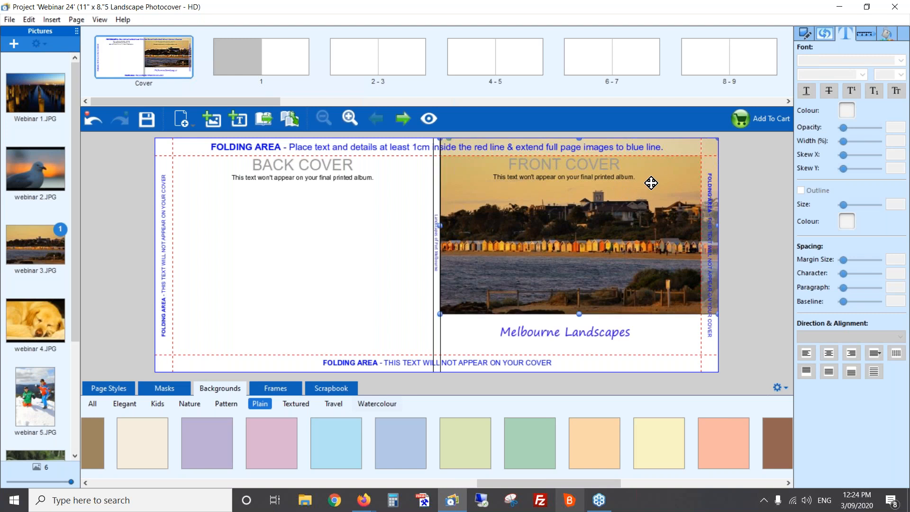
left_click(825, 35)
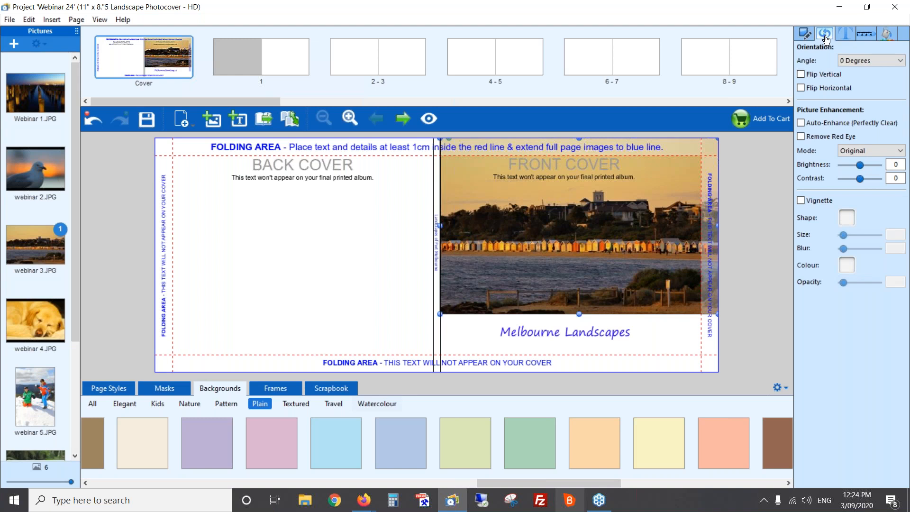
left_click(801, 123)
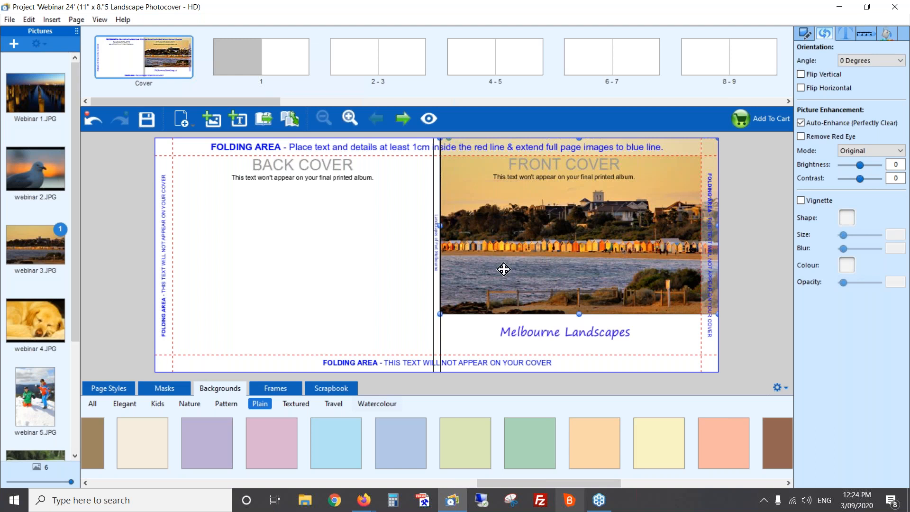
Step: Replace the text on the book's spine with "Melbourne Landscapes"
left_click(435, 250)
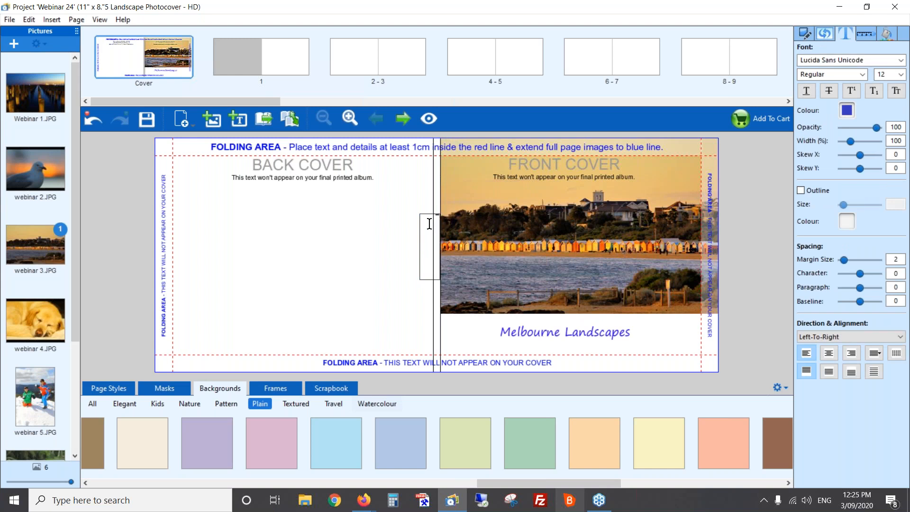
left_click(394, 240)
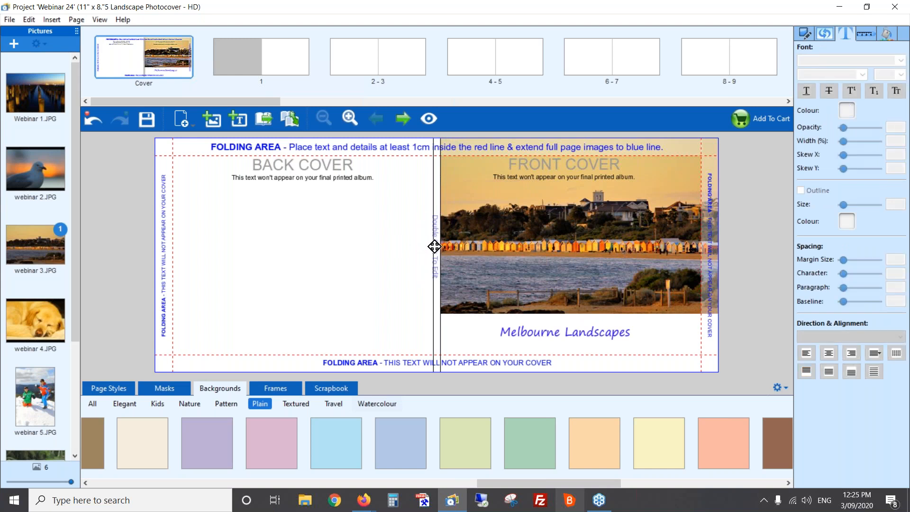
left_click(436, 245)
double_click(435, 245)
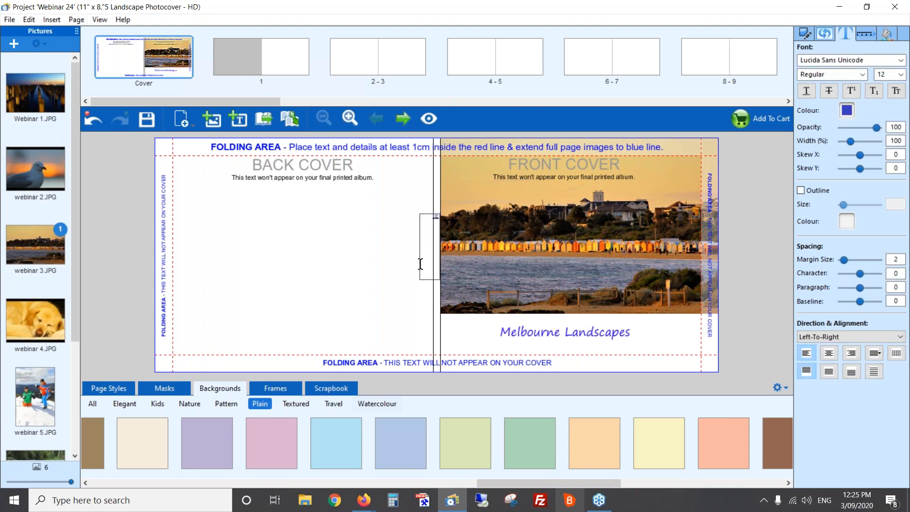
type("Melbourne Landscapes")
Step: Set the whole spine text to the Segoe Print Regular font
left_click_drag(433, 261, 436, 201)
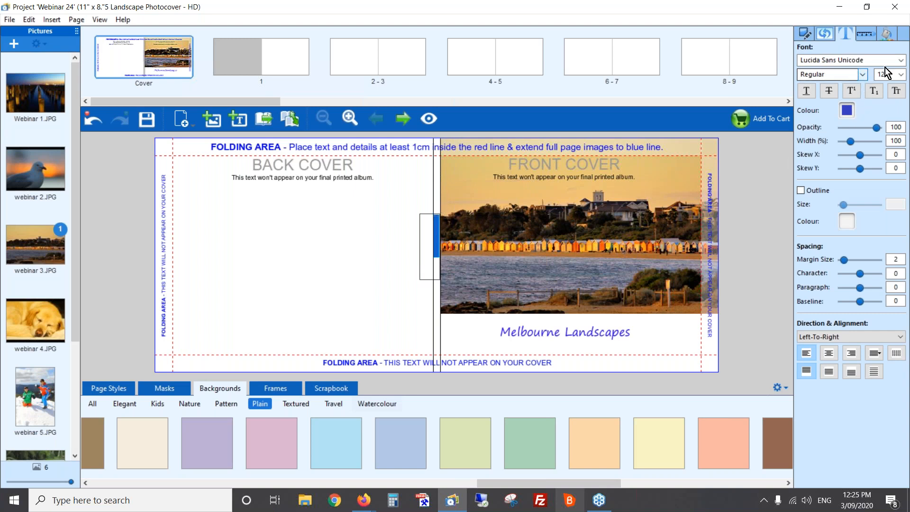
left_click(901, 61)
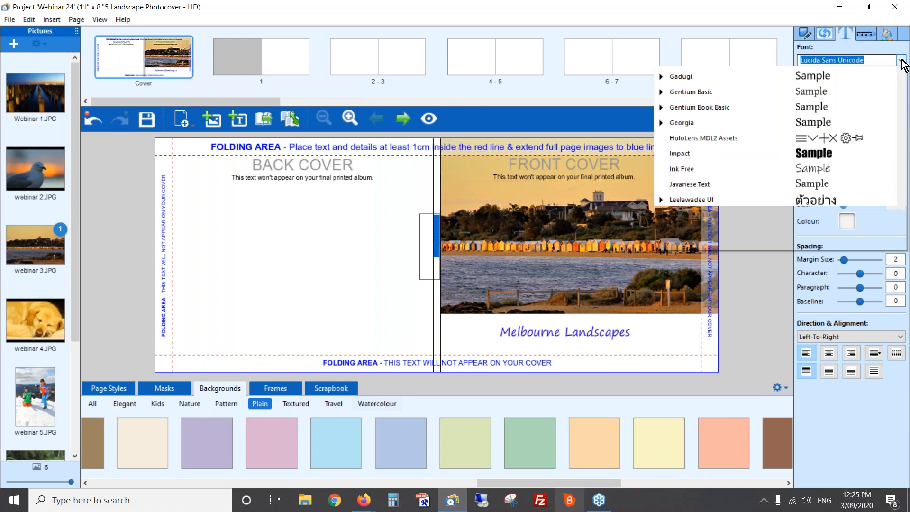
scroll(695, 397, "down", 2)
scroll(695, 397, "down", 2)
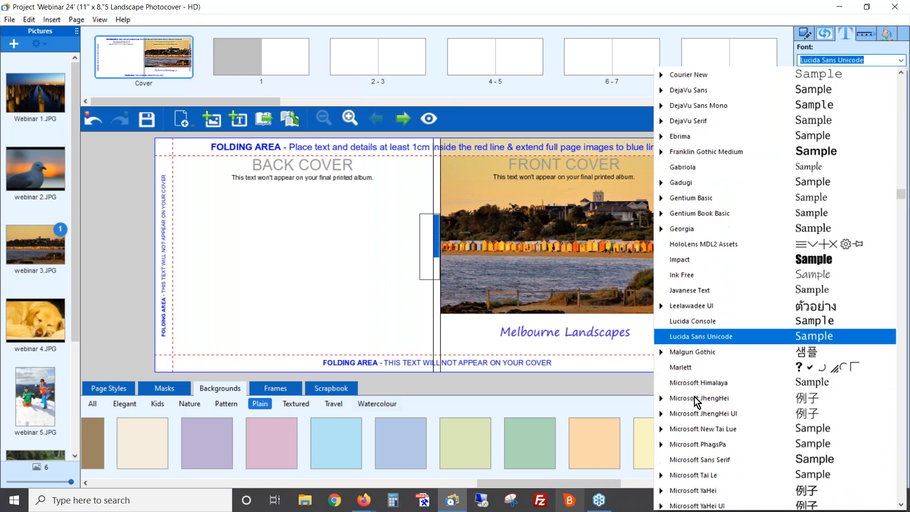
type("s")
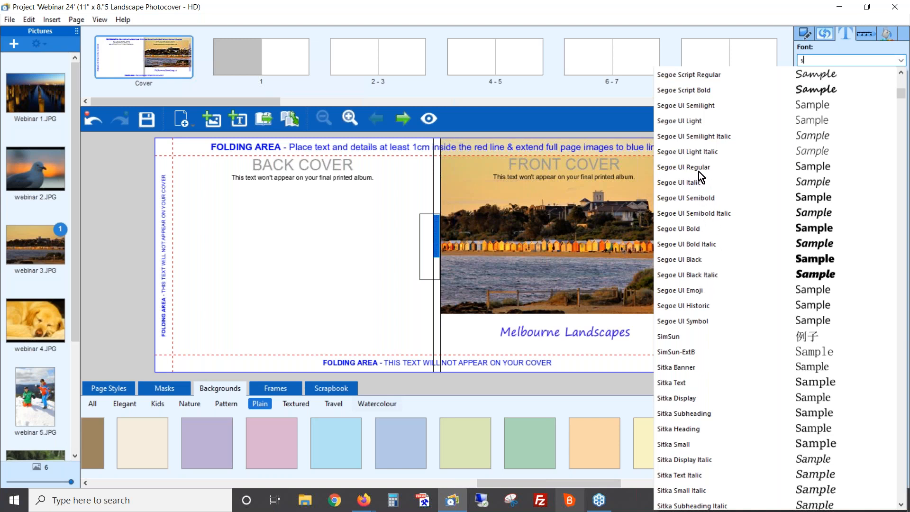
scroll(692, 192, "up", 3)
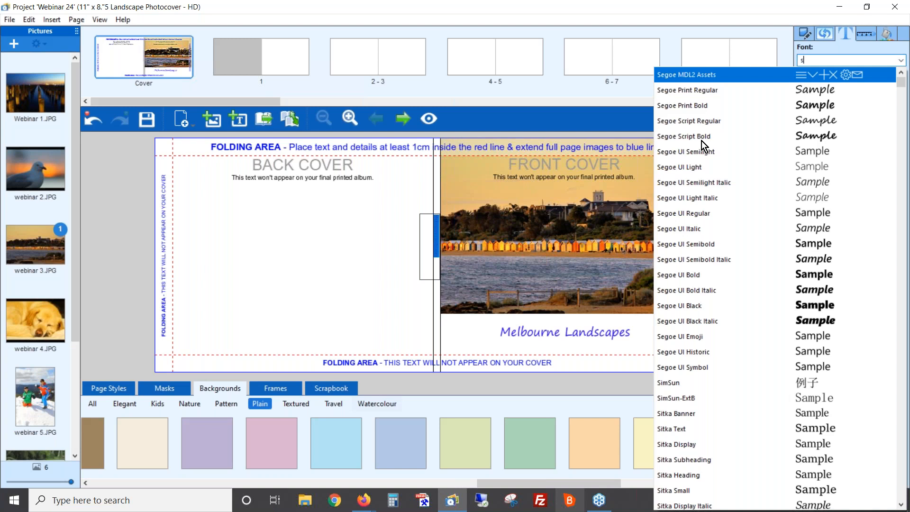
left_click(706, 93)
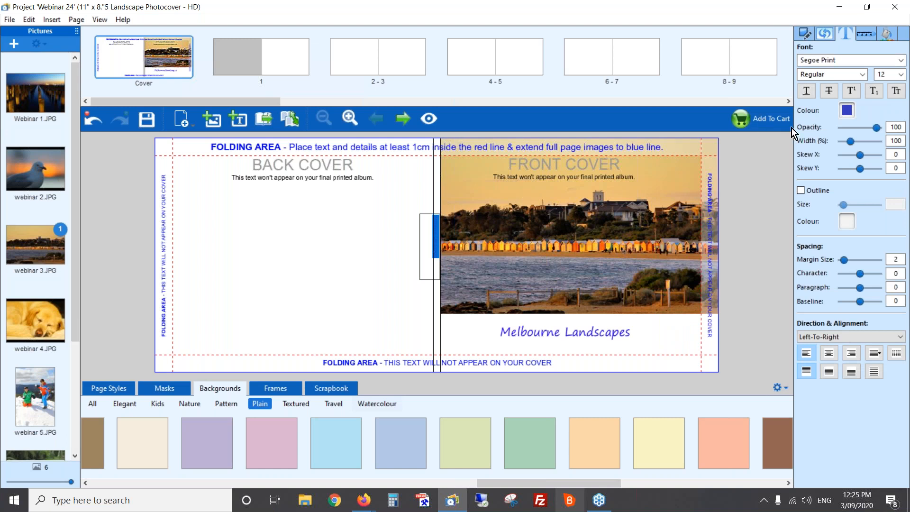
Step: Apply the saved custom violet-blue colour to the spine text
left_click(847, 110)
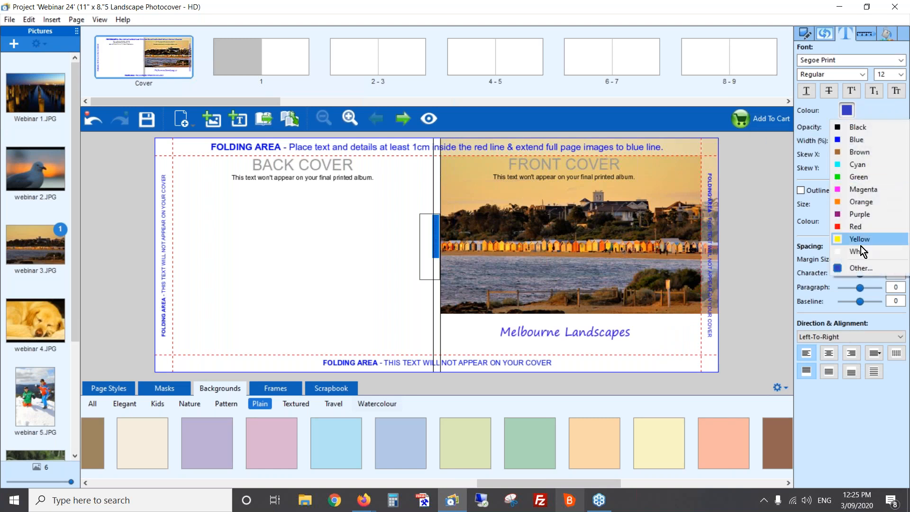
left_click(857, 268)
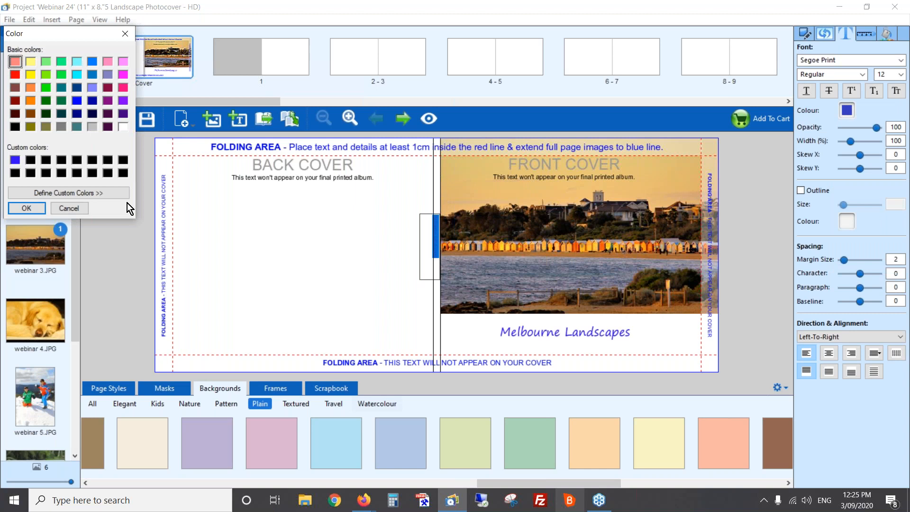
left_click(15, 161)
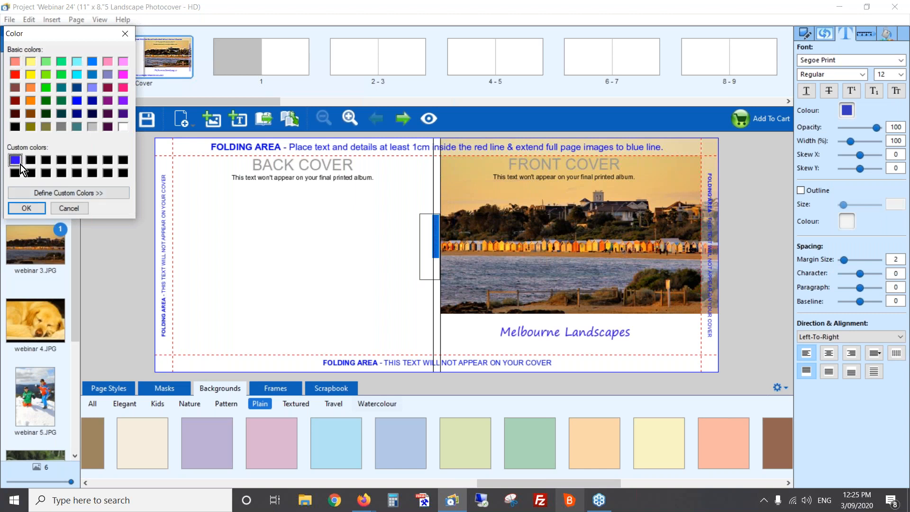
left_click(31, 206)
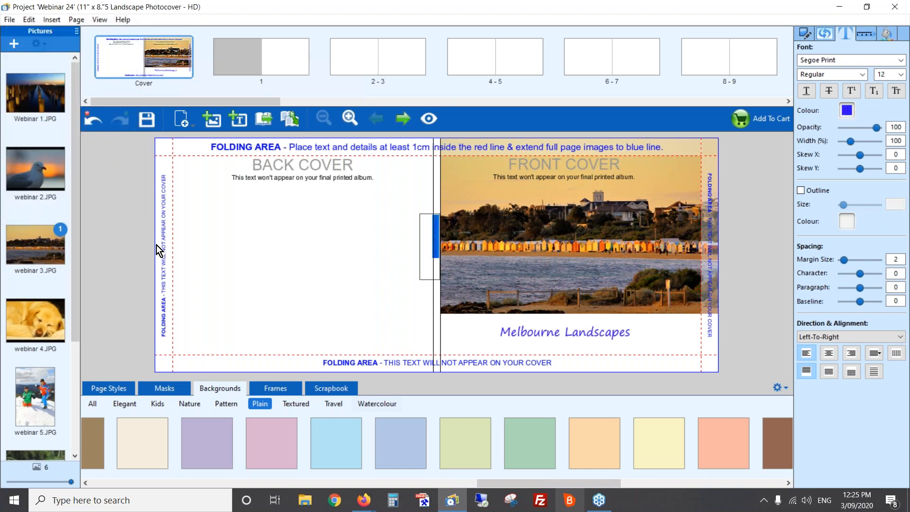
left_click(237, 277)
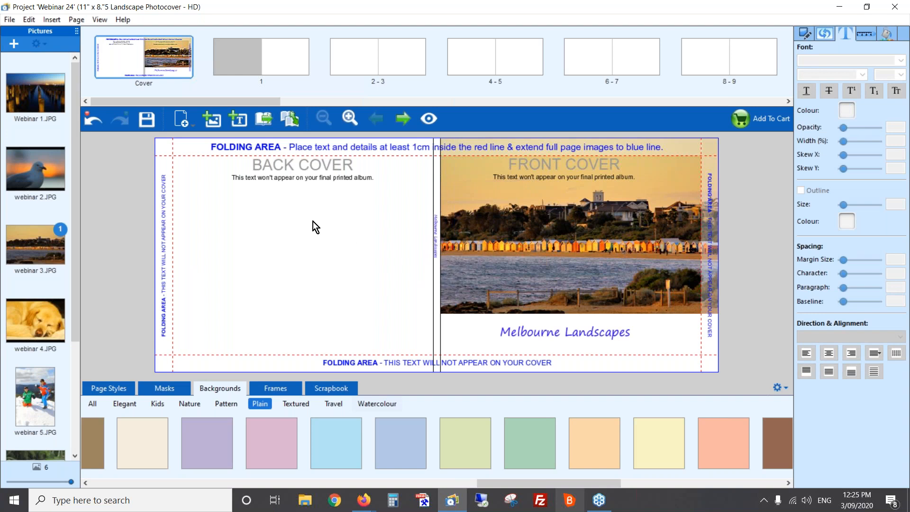
Step: Nudge the spine text box to the right so the text sits between the two spine lines
left_click(97, 21)
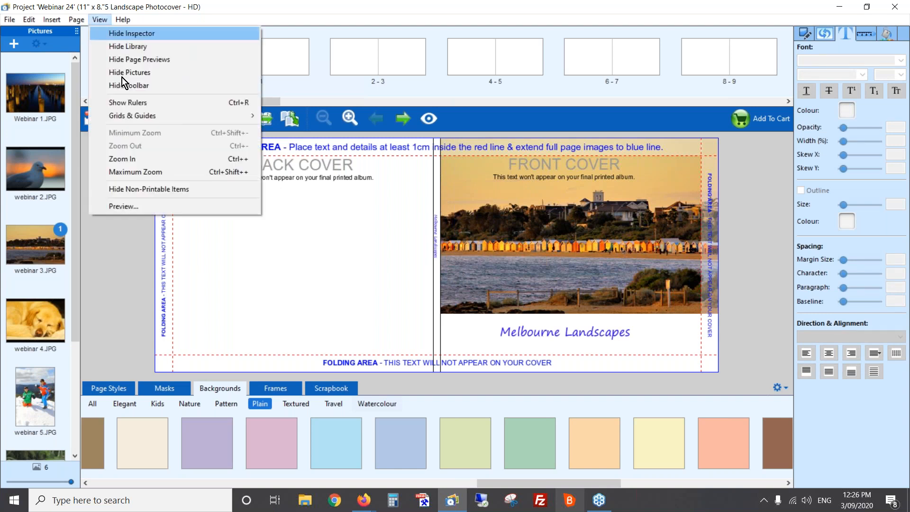
left_click(160, 172)
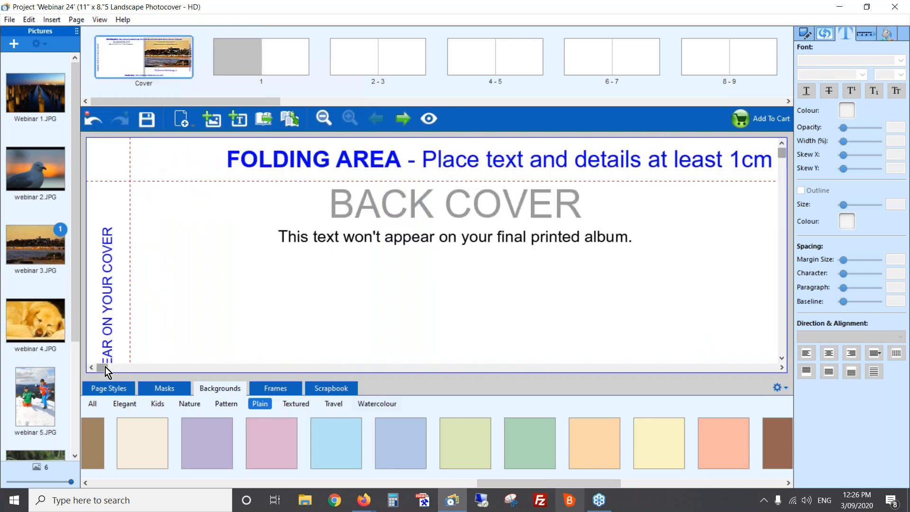
left_click_drag(104, 366, 109, 366)
left_click_drag(246, 366, 438, 372)
left_click_drag(782, 155, 784, 227)
left_click(433, 273)
key("Right")
key("Right")
key("Right")
key("Right")
key("Right")
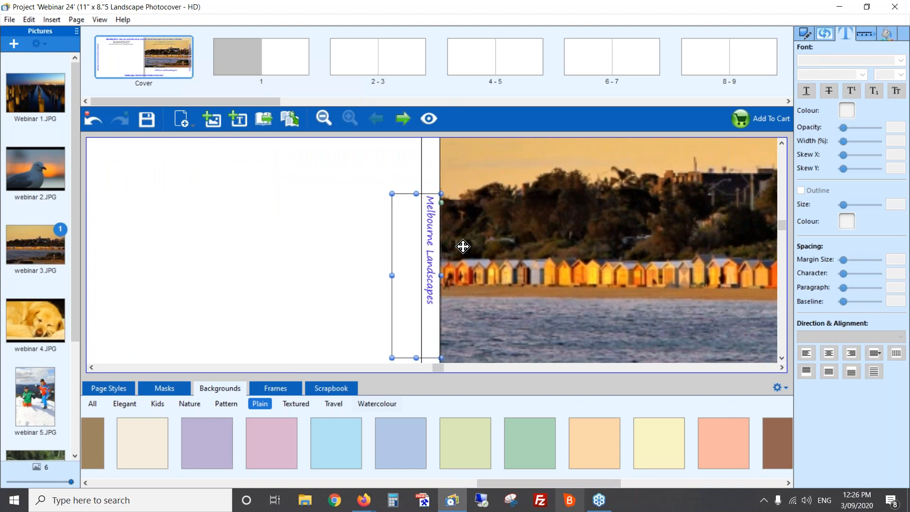
key("Right")
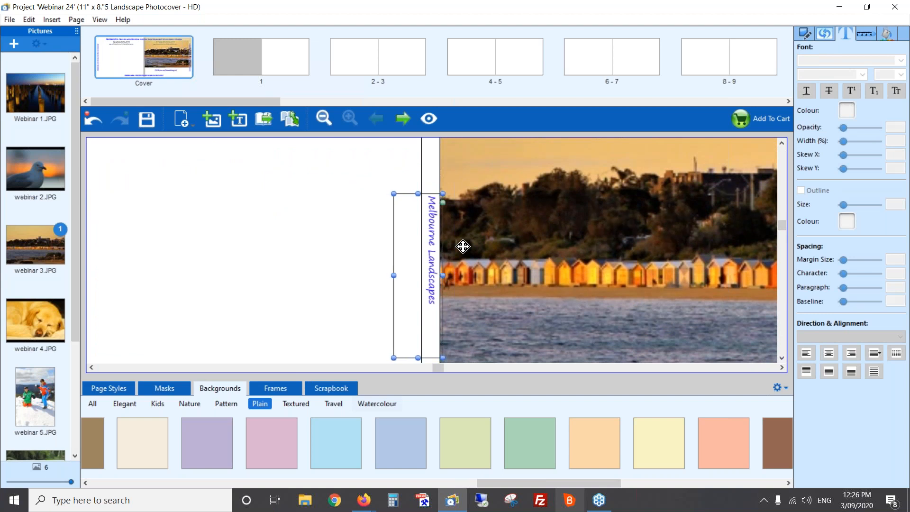
left_click(329, 250)
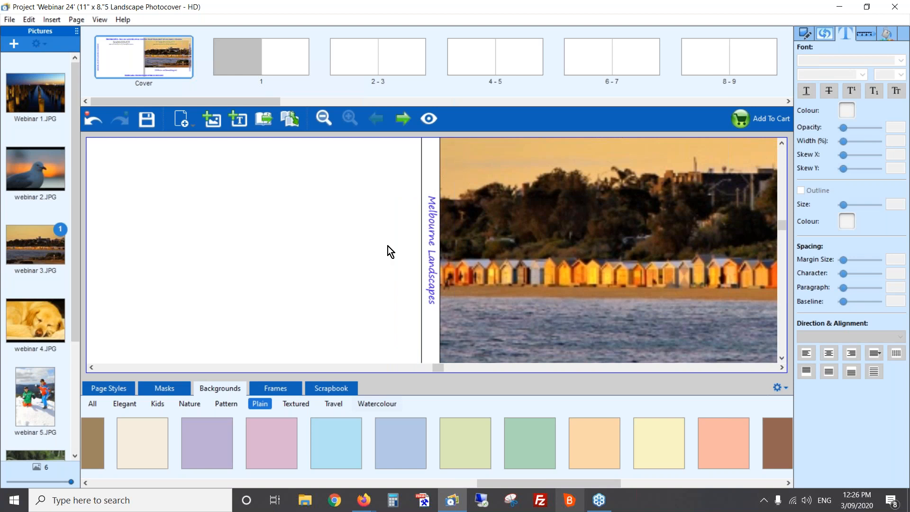
Step: Nudge the spine text box slightly back to the left to fine-tune its centring on the spine
left_click(428, 235)
key("Left")
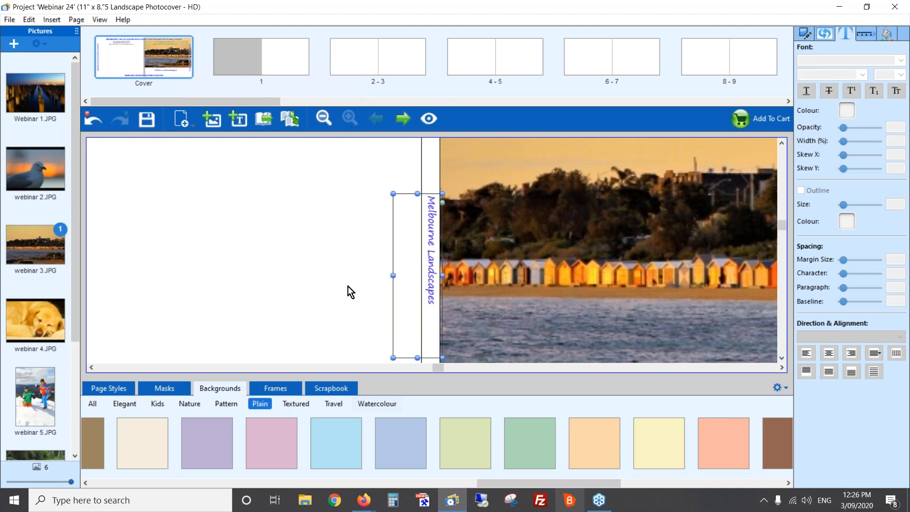
left_click(323, 278)
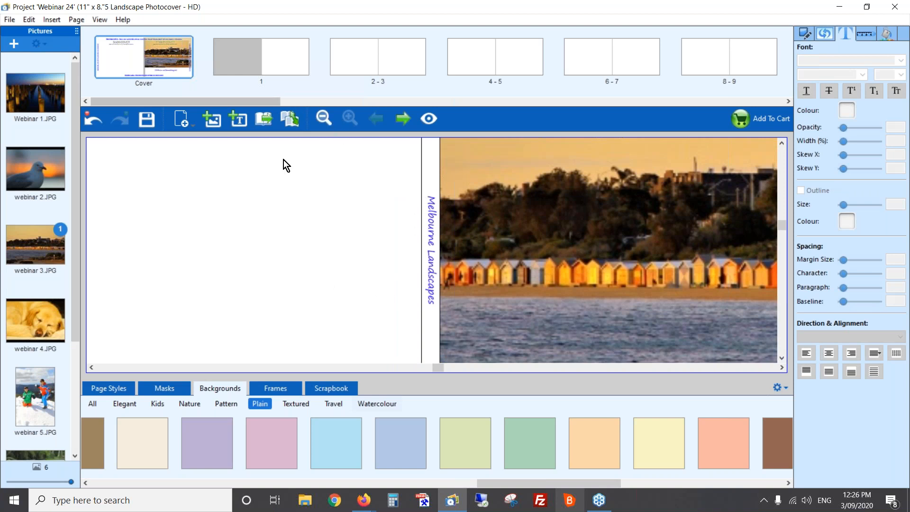
left_click(100, 20)
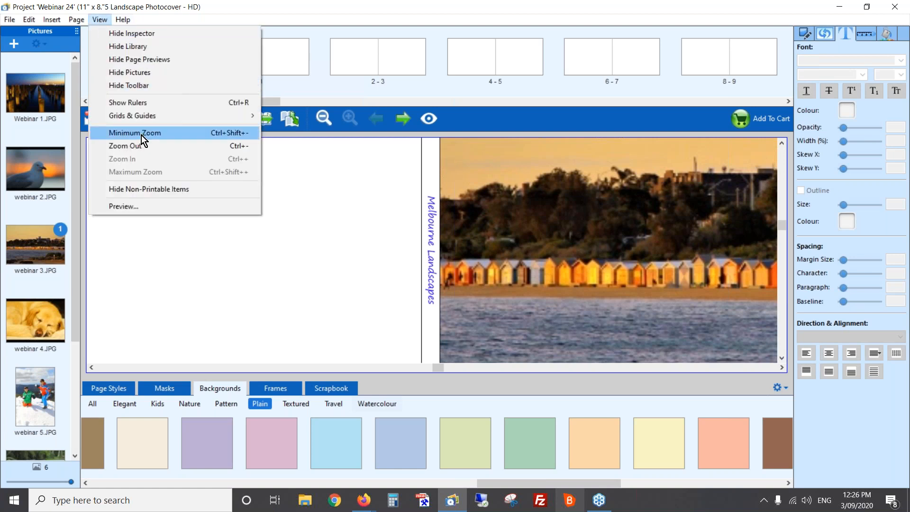
left_click(141, 135)
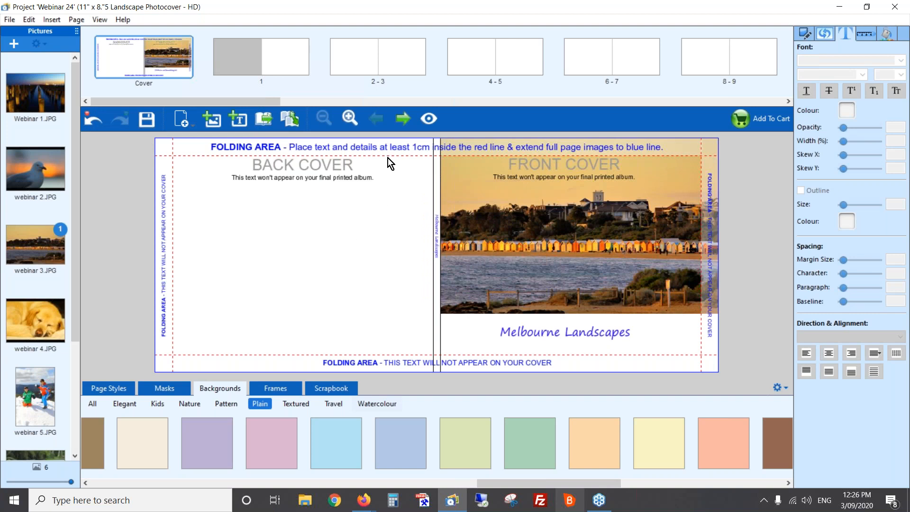
left_click(406, 115)
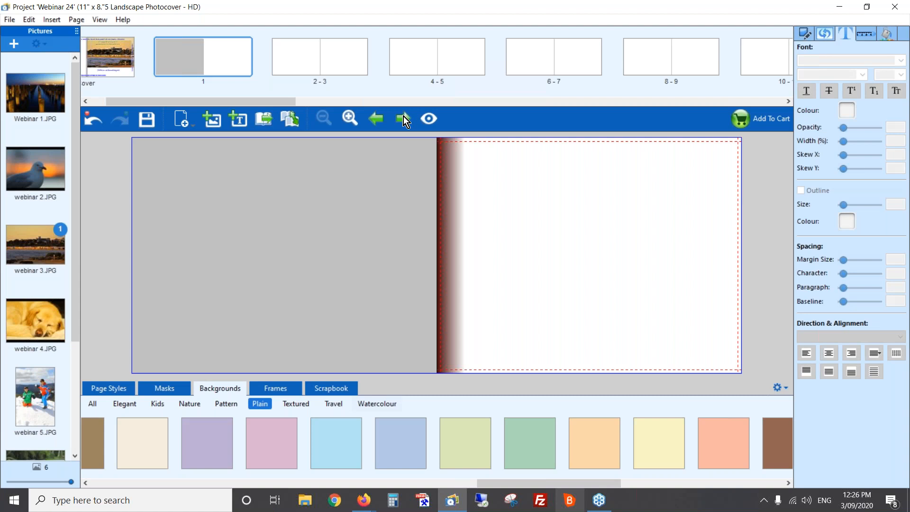
left_click(123, 52)
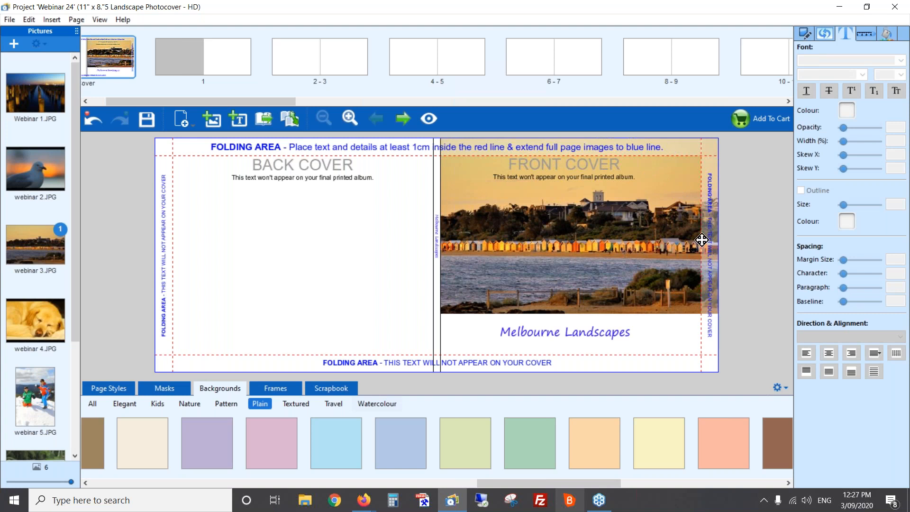
Step: Shrink the front cover picture and centre it above the title, inside the red safety lines with white space around it
left_click(616, 200)
left_click_drag(720, 315, 676, 302)
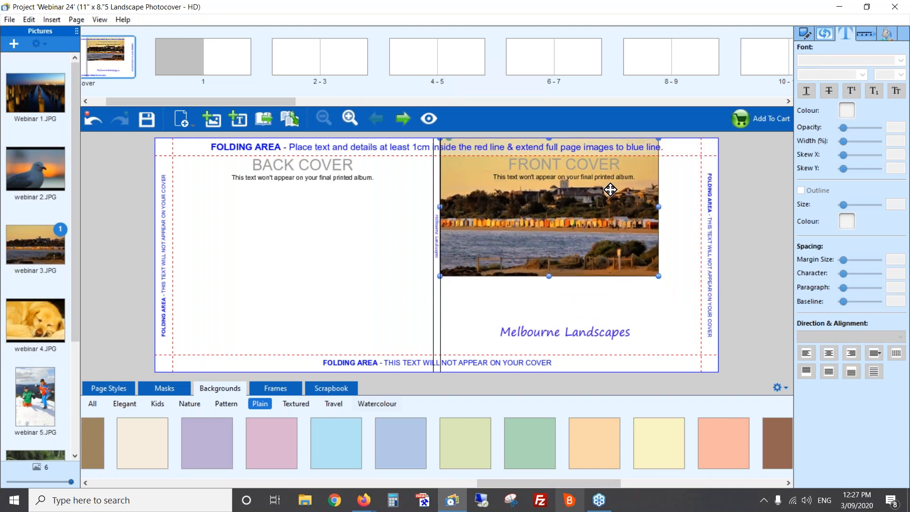
left_click_drag(631, 217, 634, 222)
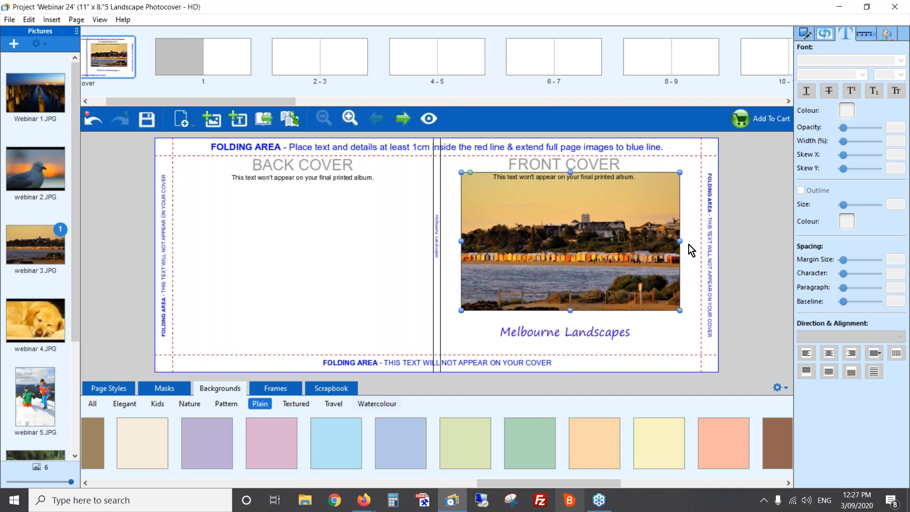
Step: Add a white border of size 6.0 to the front cover picture
left_click(804, 37)
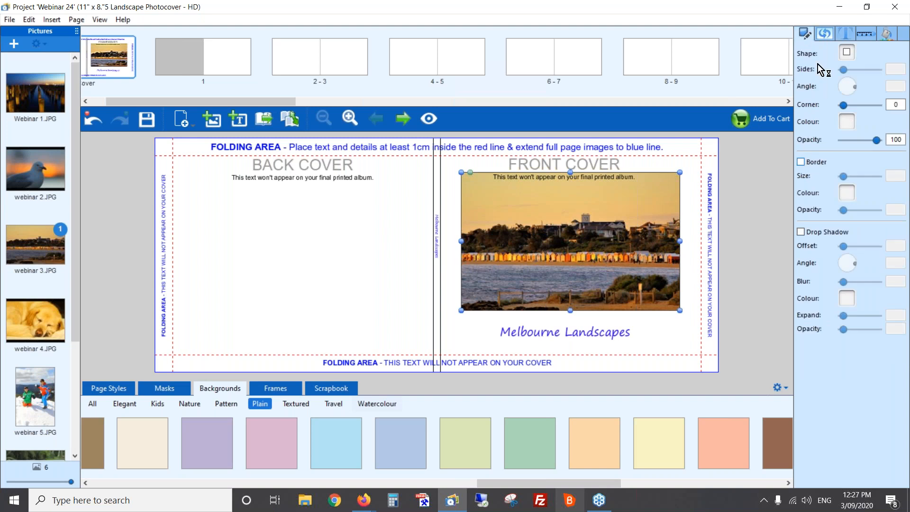
left_click(800, 162)
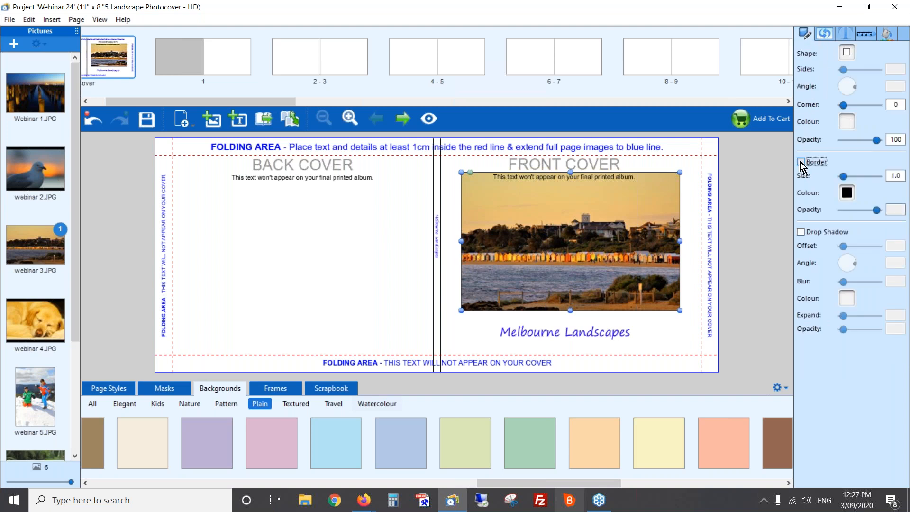
left_click(846, 191)
left_click(859, 333)
mouse_move(845, 176)
left_mouse_down()
mouse_move(865, 179)
mouse_move(849, 177)
left_mouse_up()
left_click(663, 320)
left_click(638, 274)
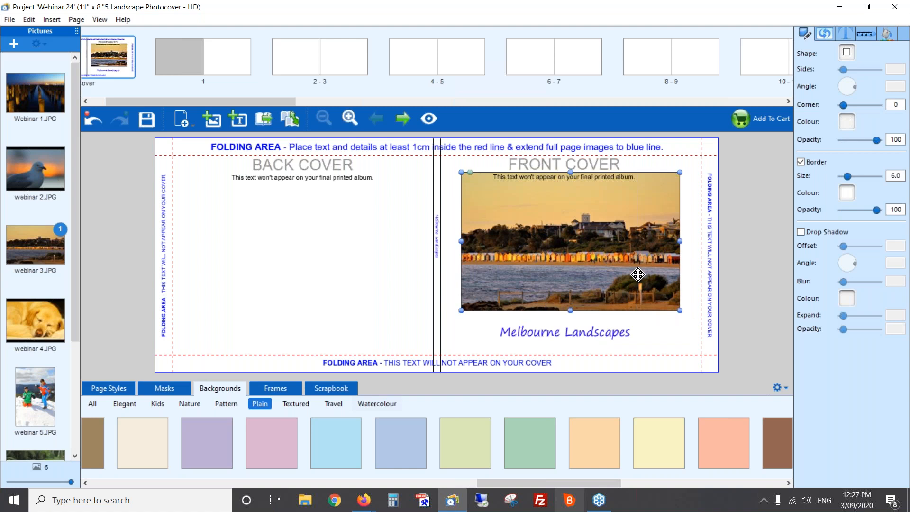
Step: Apply the plain light blue background to the whole cover
left_click(367, 264)
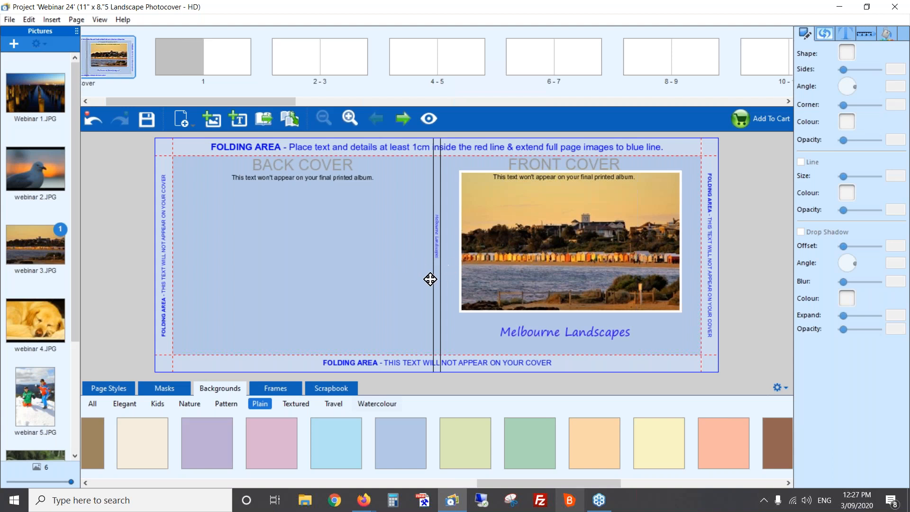
Step: Open pages 2 - 3 and place the seagull picture, webinar 2.JPG, near the top of the right page, inside the red line
left_click(221, 60)
left_click(325, 56)
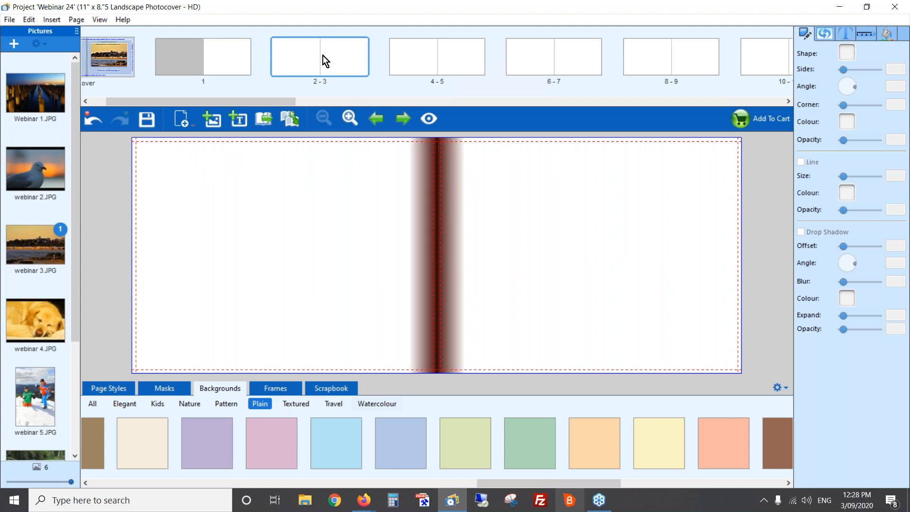
left_click(526, 168)
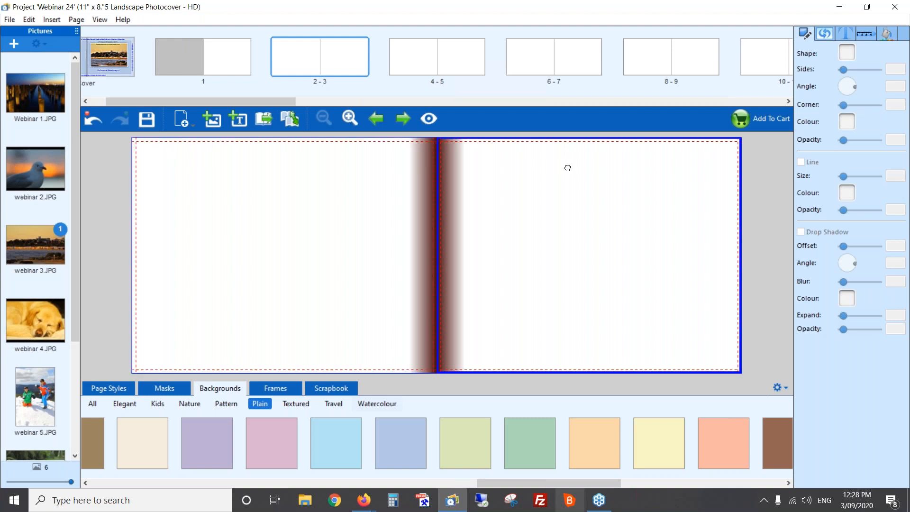
left_click_drag(569, 171, 569, 167)
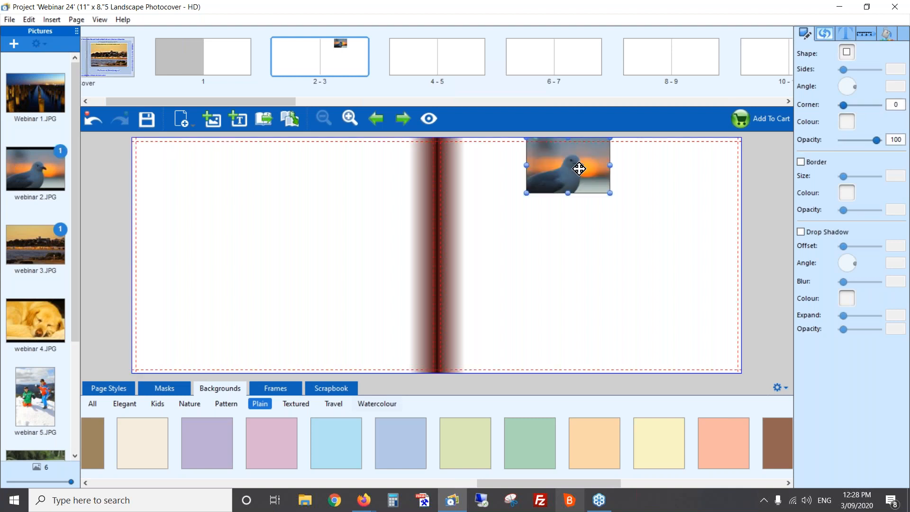
left_click_drag(577, 163, 576, 164)
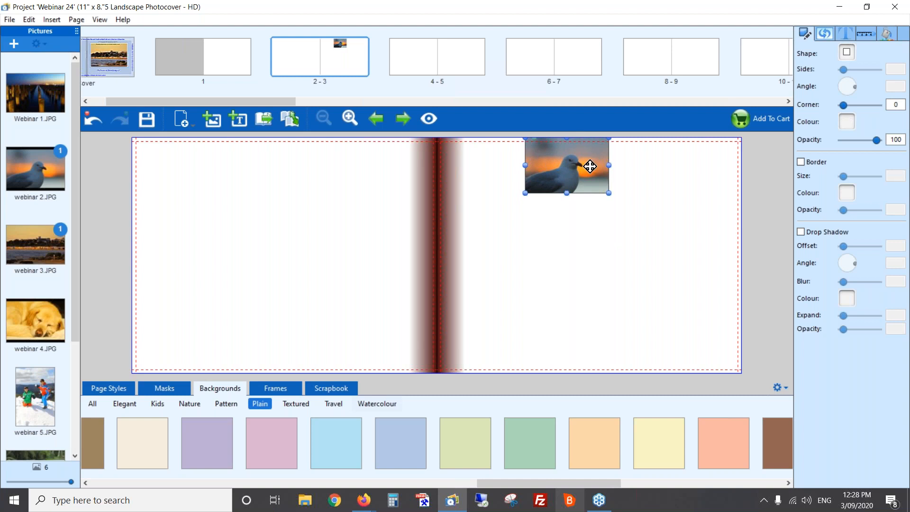
left_click_drag(574, 158, 575, 165)
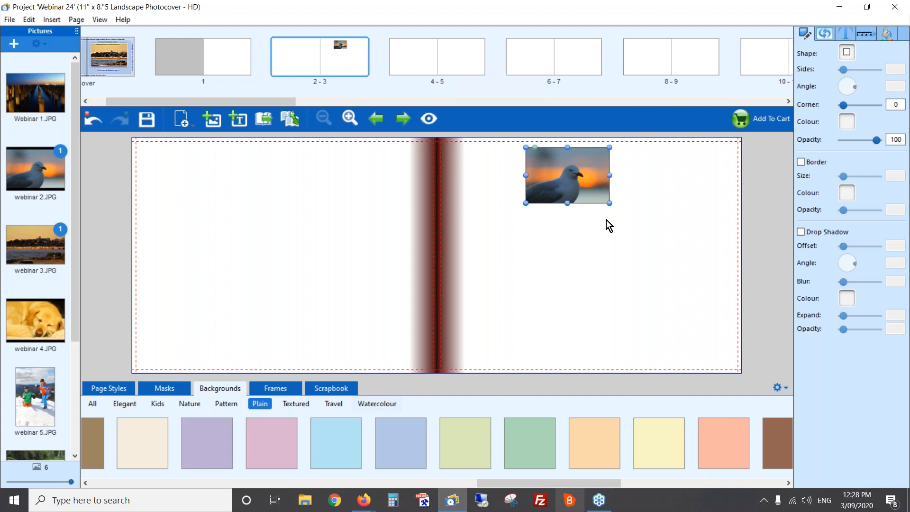
Step: Add Webinar 1.JPG and webinar 3.JPG to the right page, staggered diagonally below the seagull picture
left_click_drag(151, 127, 589, 245)
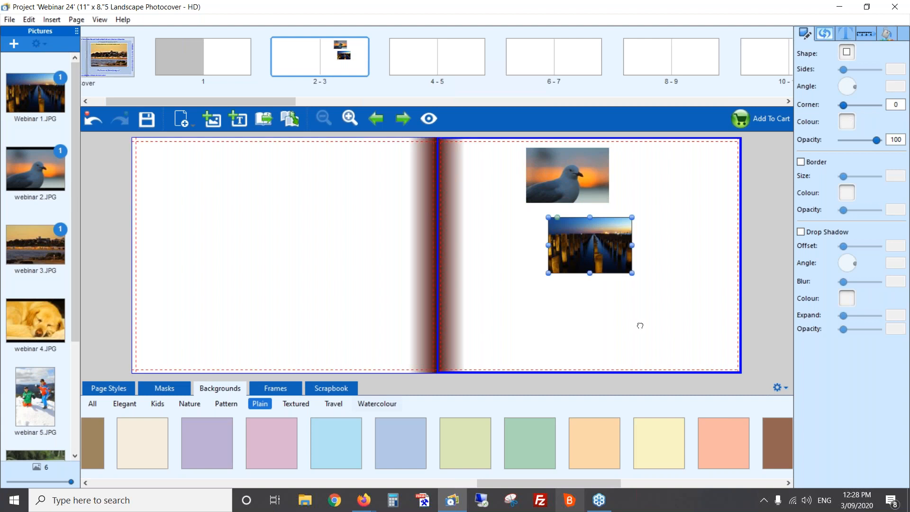
left_click_drag(640, 325, 639, 326)
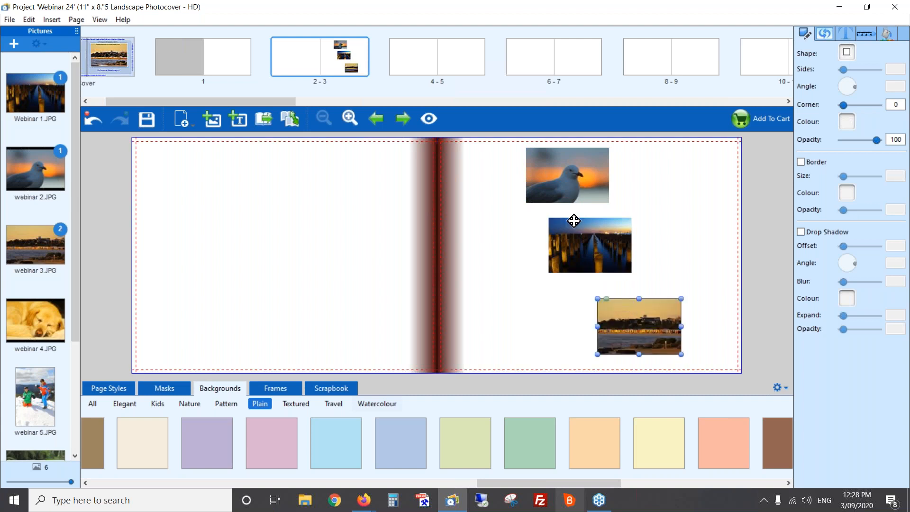
Step: Arrange the seagull, pier and beach pictures in a rough, slightly staggered column on the right page
left_click_drag(587, 182, 564, 186)
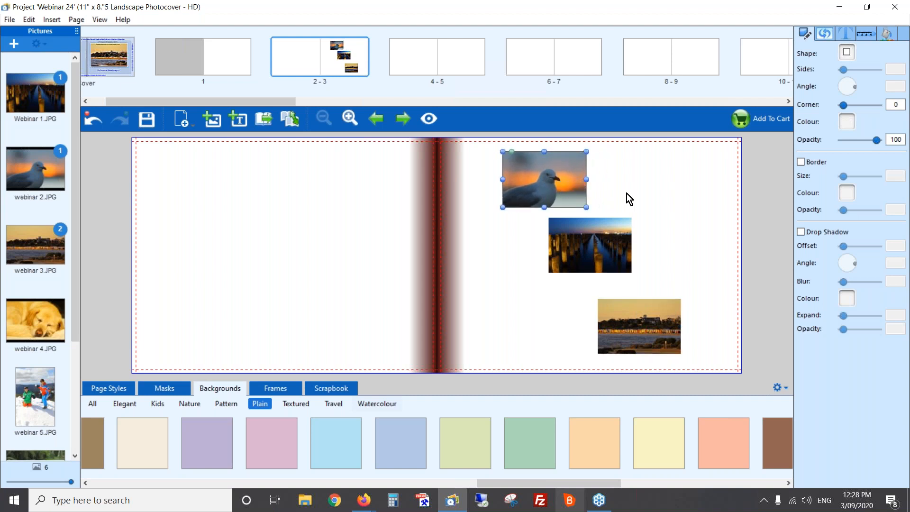
left_click_drag(604, 241, 561, 242)
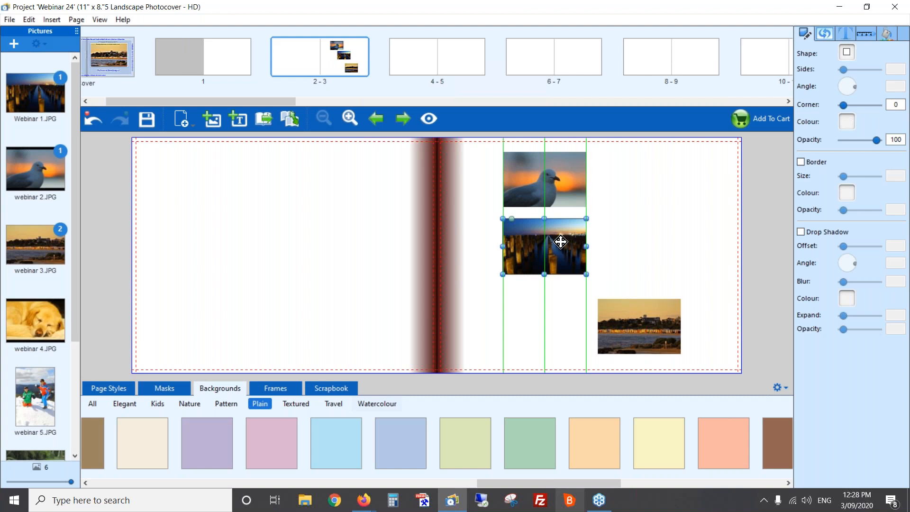
left_click_drag(560, 242, 561, 242)
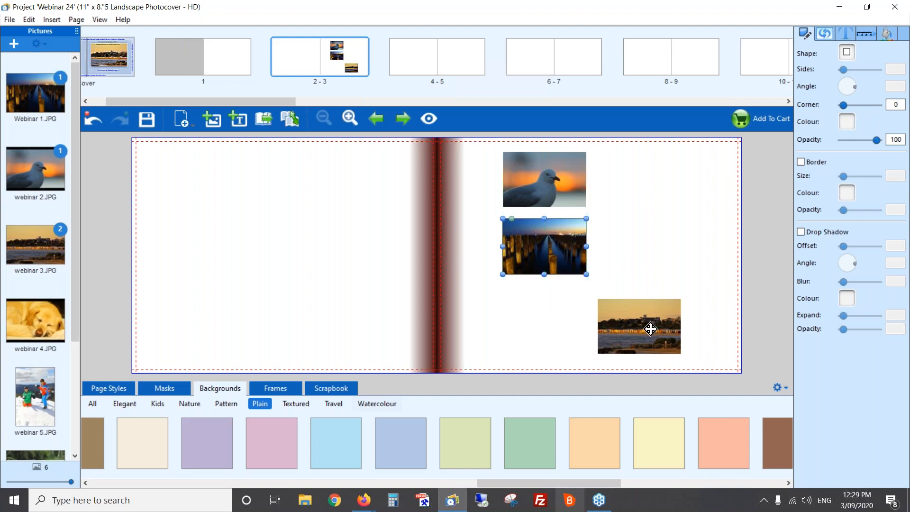
left_click_drag(652, 324, 571, 320)
left_click_drag(570, 248, 576, 247)
left_click(652, 229)
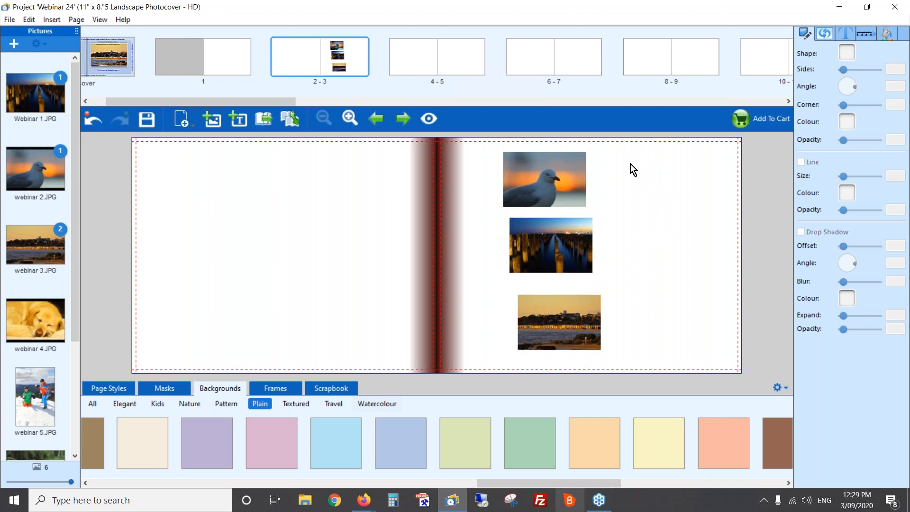
Step: Select all three pictures on the right page and align them left
left_click(558, 170)
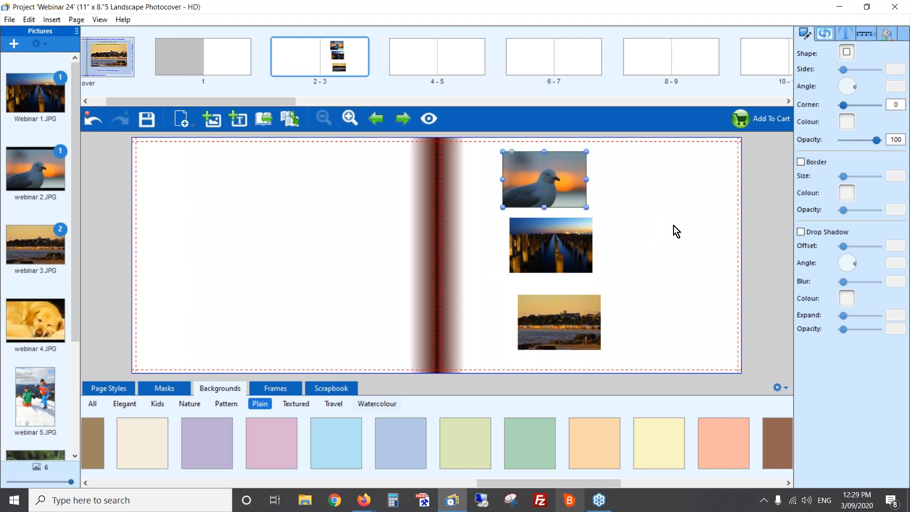
left_click(553, 240, "shift")
left_click(572, 319, "shift")
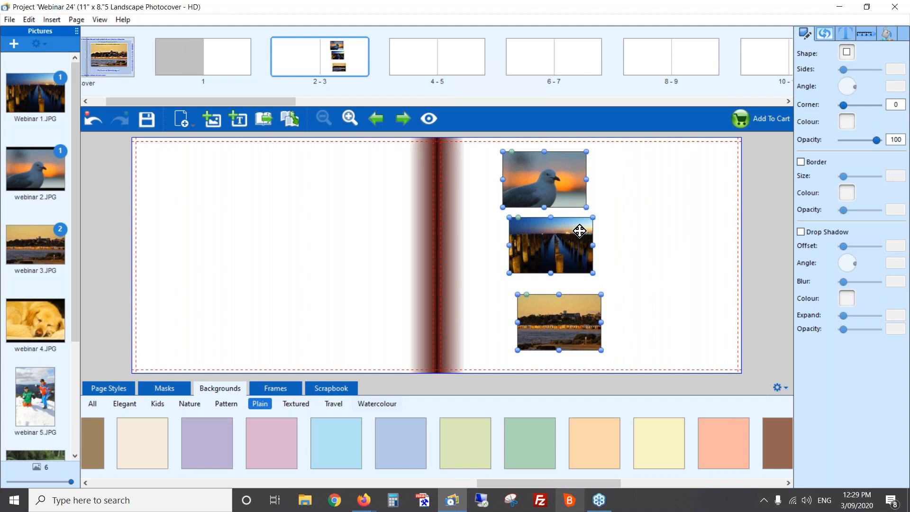
right_click(554, 241)
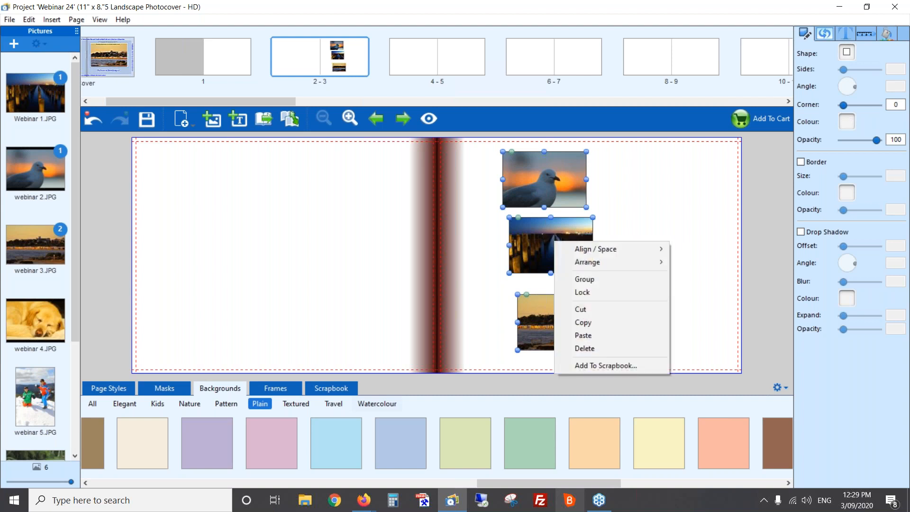
mouse_move(592, 248)
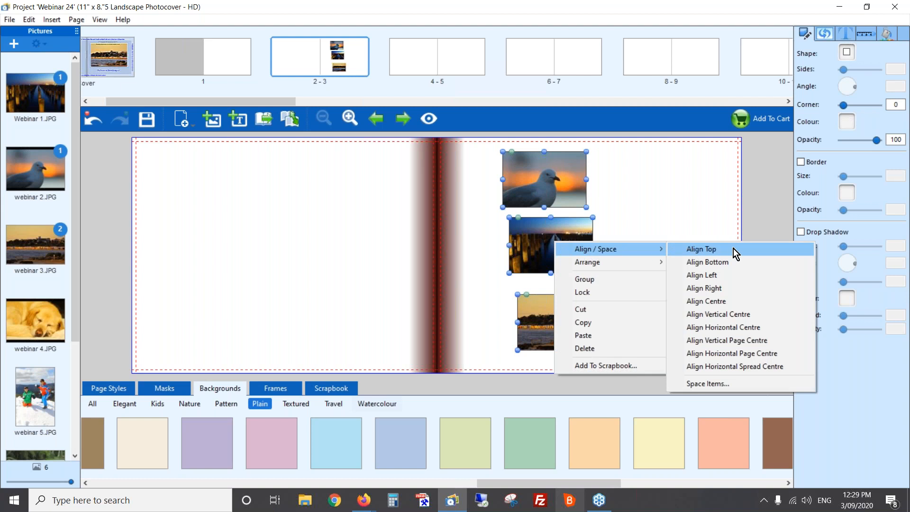
left_click(724, 279)
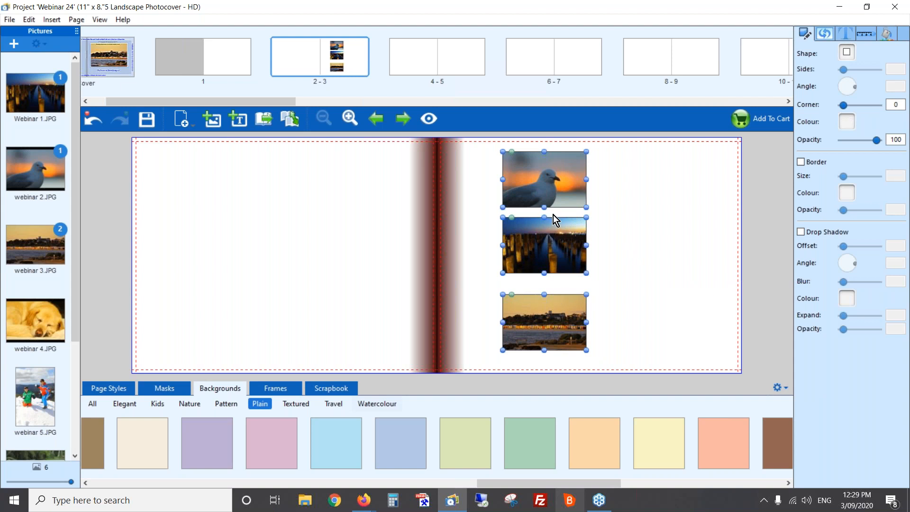
Step: Space the three selected pictures vertically with 10.00 mm between items
right_click(549, 239)
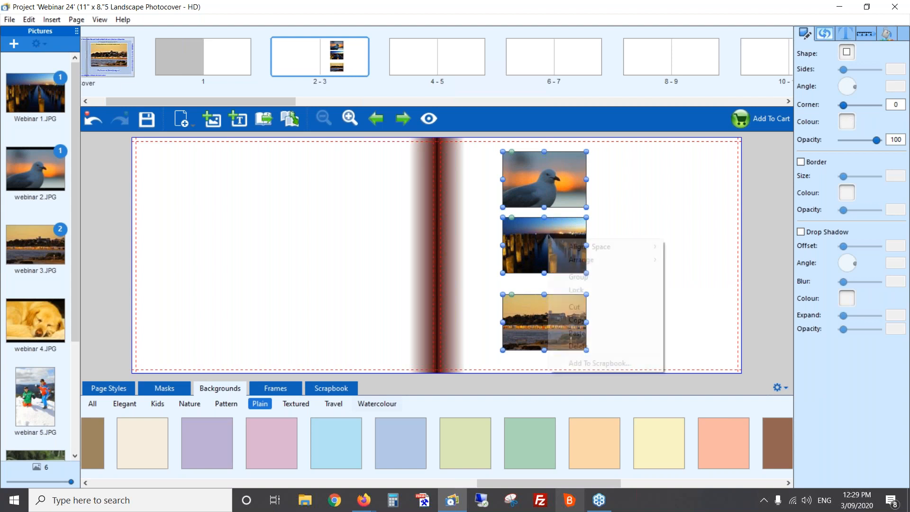
mouse_move(598, 251)
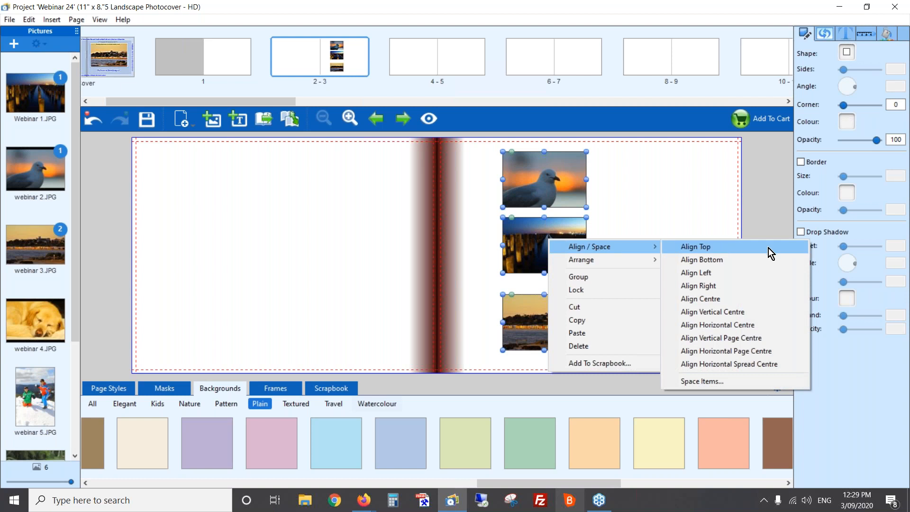
left_click(727, 380)
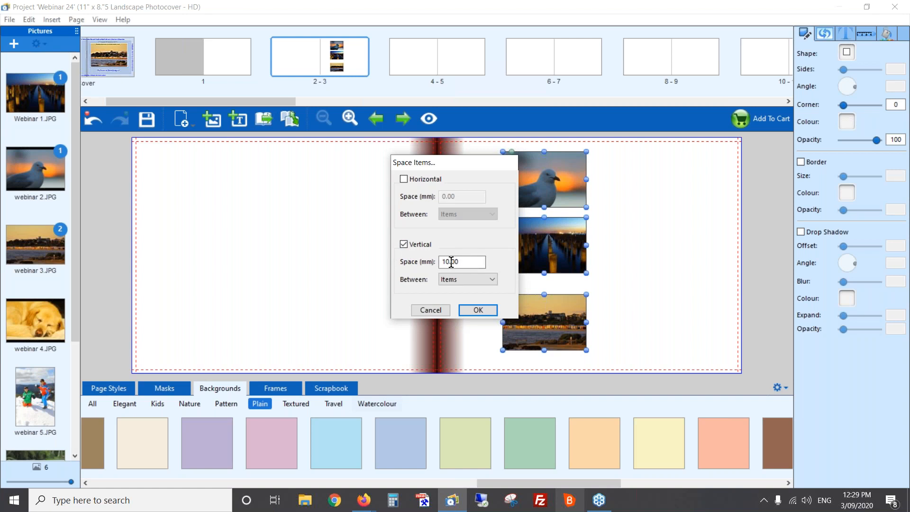
left_click(481, 310)
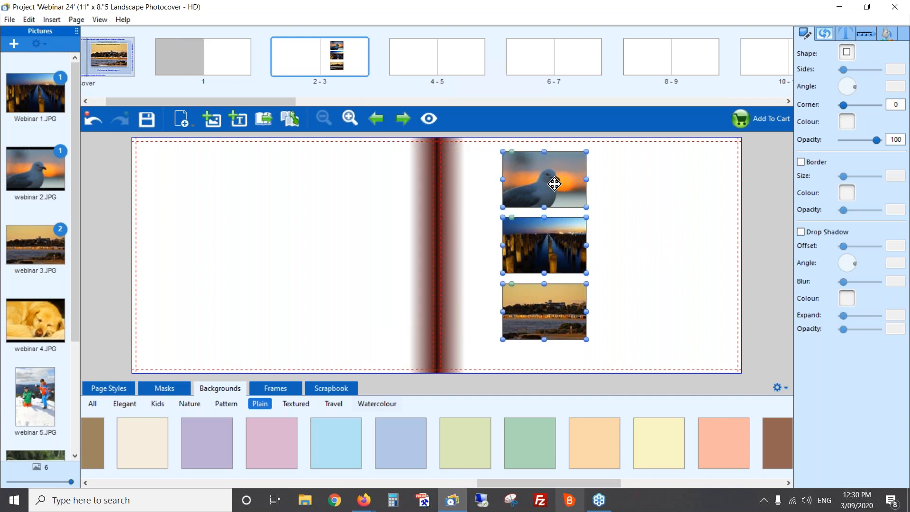
Step: Move the column of three pictures together slightly down and to the left, then deselect them
left_click_drag(550, 190, 543, 199)
left_click(664, 228)
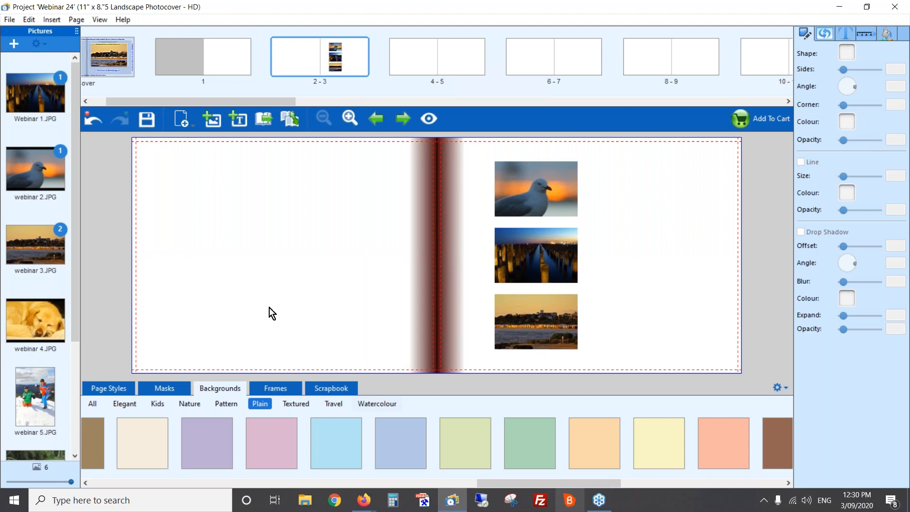
Step: Add webinar 6.JPG to the left page and enlarge it to fill most of the page
scroll(33, 310, "down", 2)
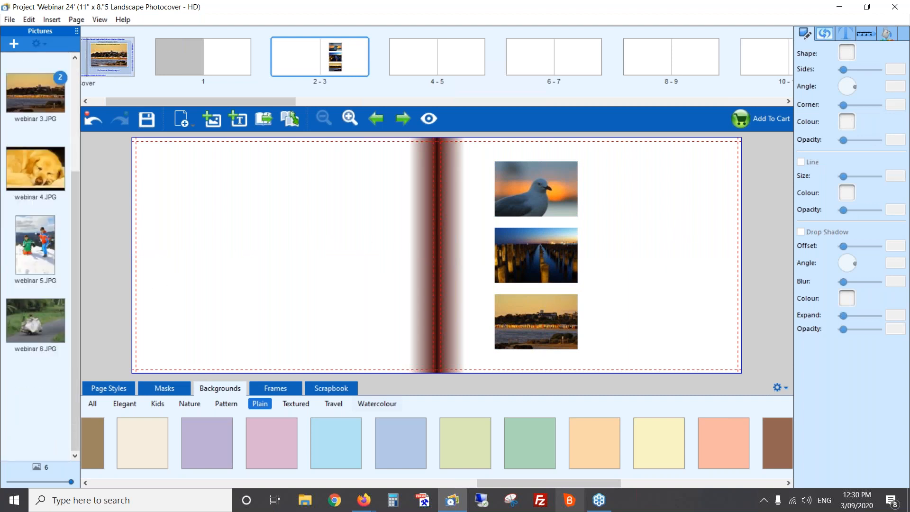
left_click(229, 208)
left_click_drag(229, 208, 379, 330)
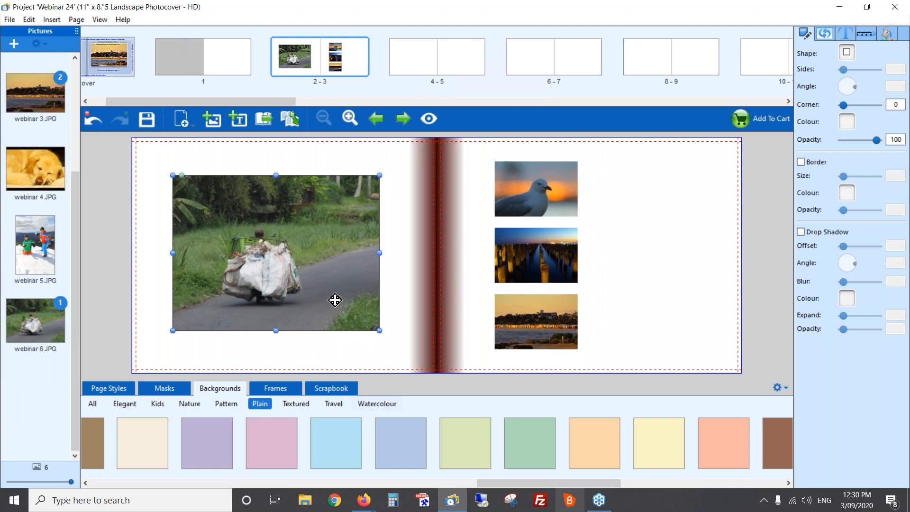
Step: Crop the left page picture more tightly around the loaded motorbike, centring the bike in the crop
double_click(325, 261)
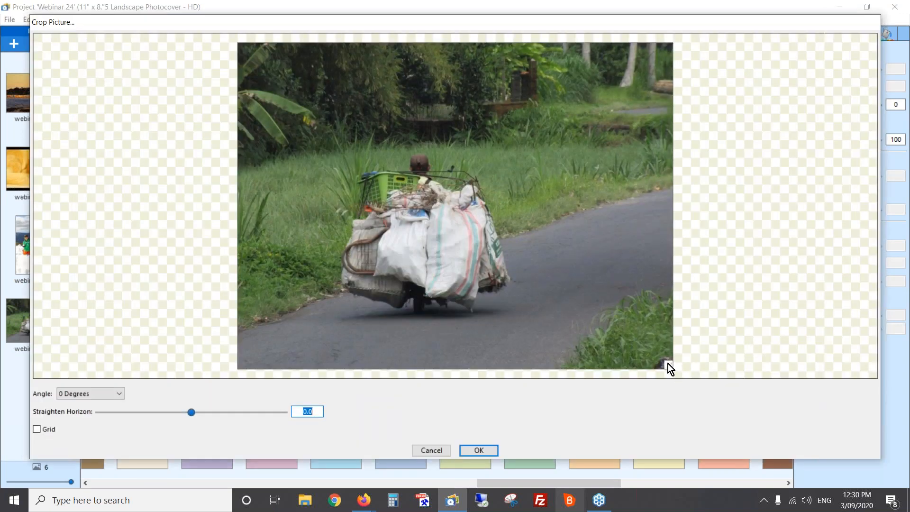
left_click_drag(668, 366, 569, 289)
left_click_drag(512, 212, 532, 266)
left_click(487, 452)
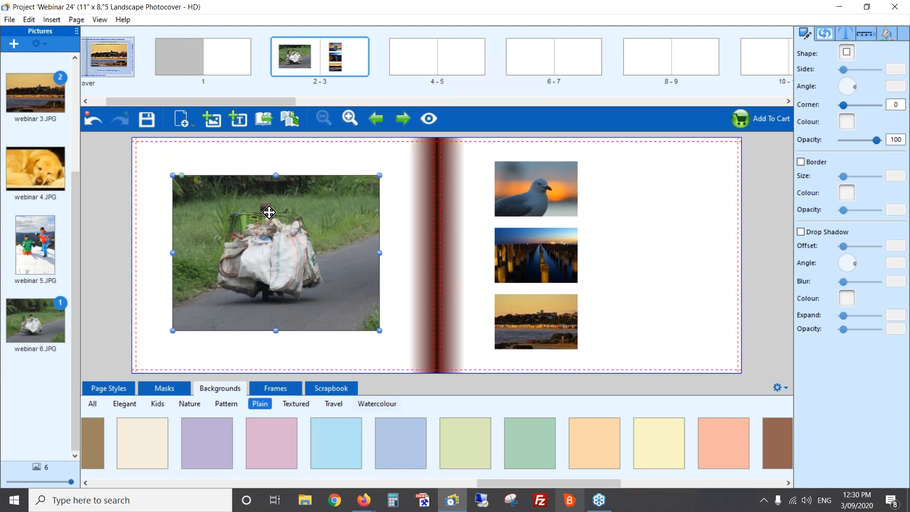
Step: Add a text box over the motorbike picture and enter a short bike caption
left_click(240, 118)
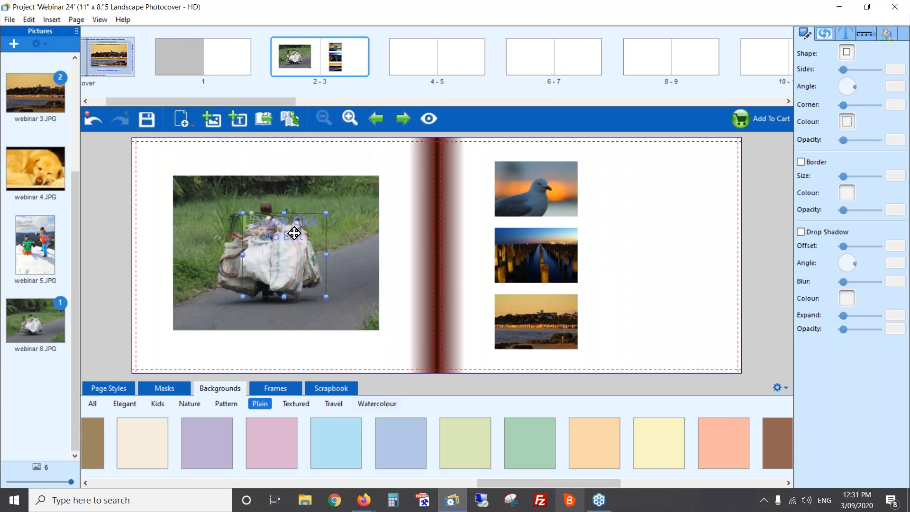
double_click(293, 233)
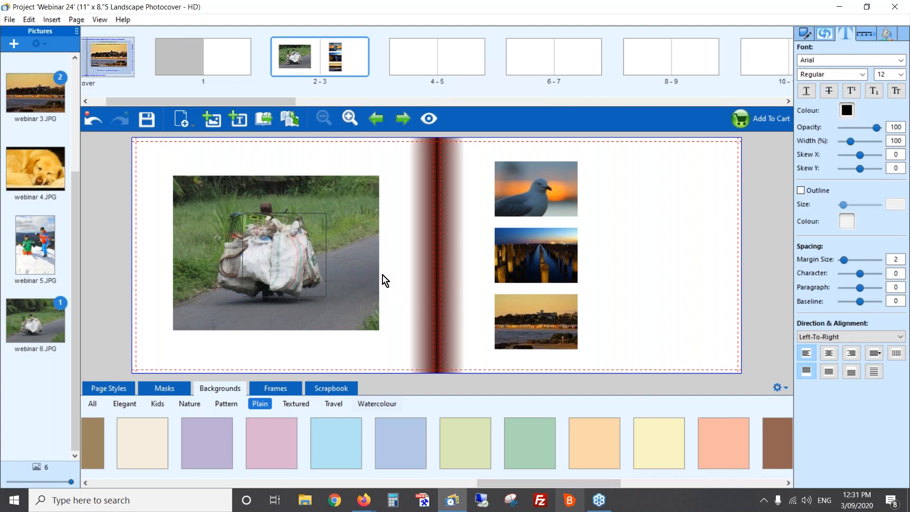
type("Durin")
type("ery")
type(" bike")
left_click(350, 260)
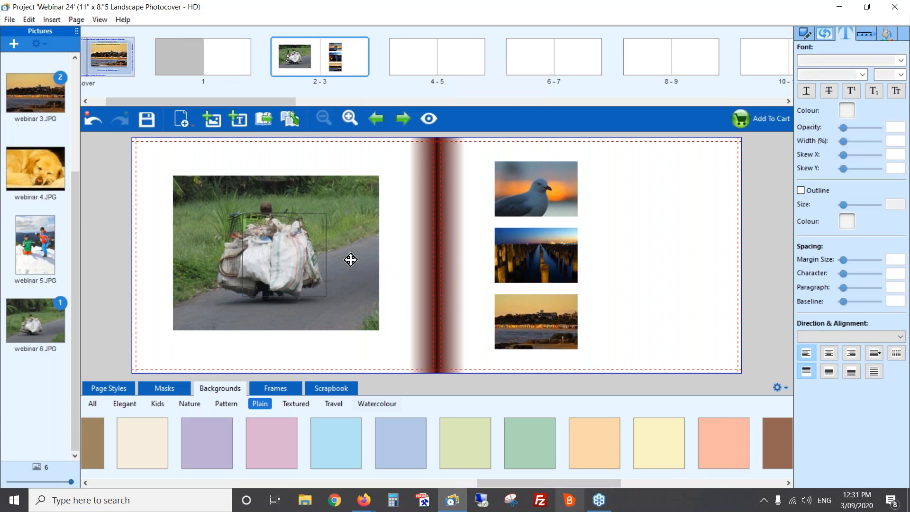
Step: Move the caption text box to the upper left corner of the motorbike picture
left_click(296, 243)
left_click_drag(295, 243, 234, 215)
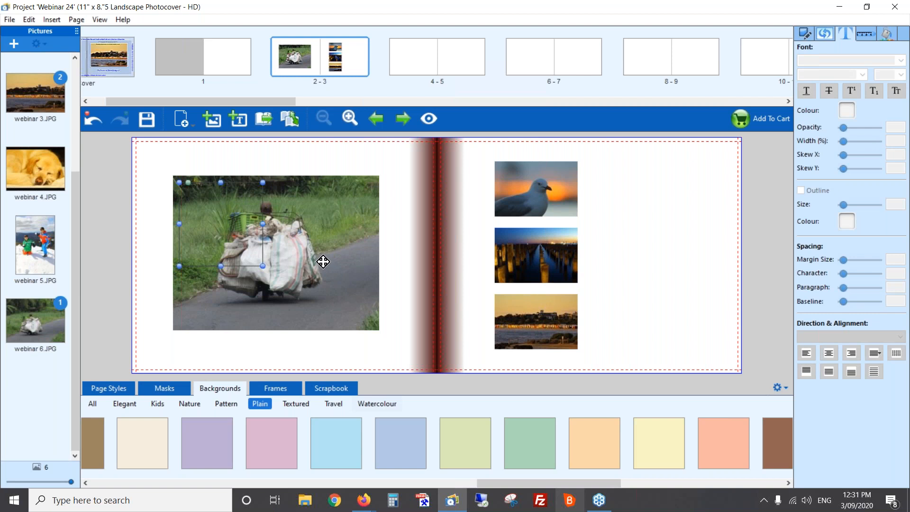
Step: Change the text colour of the motorbike picture's Delivery bike caption to white
left_click(215, 187)
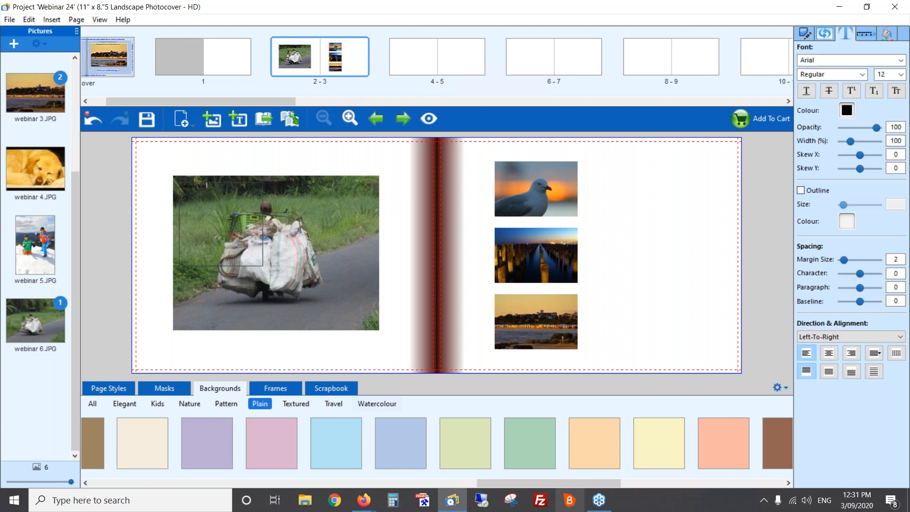
left_click_drag(234, 185, 140, 185)
left_click(846, 110)
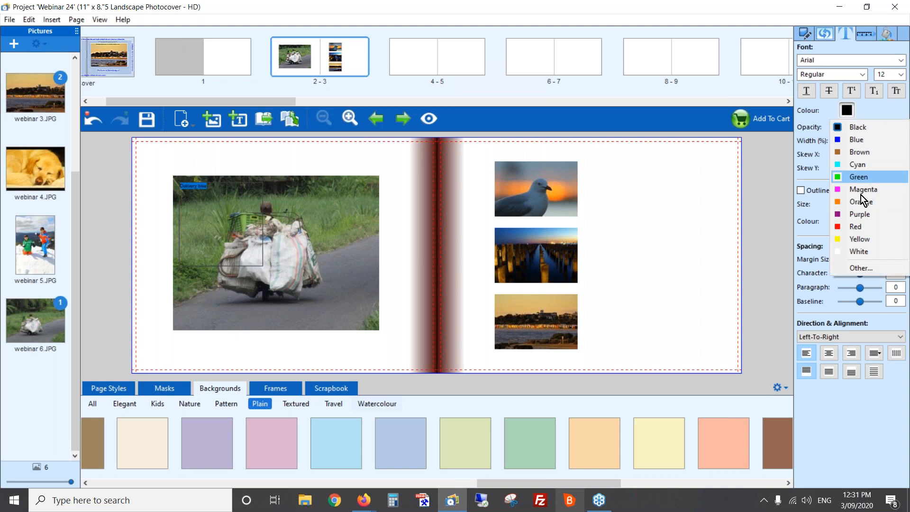
left_click(860, 251)
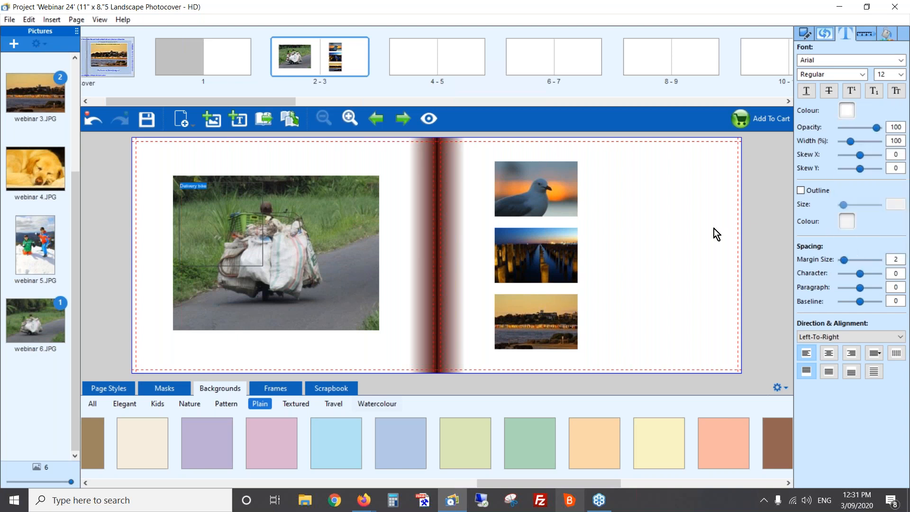
left_click(400, 202)
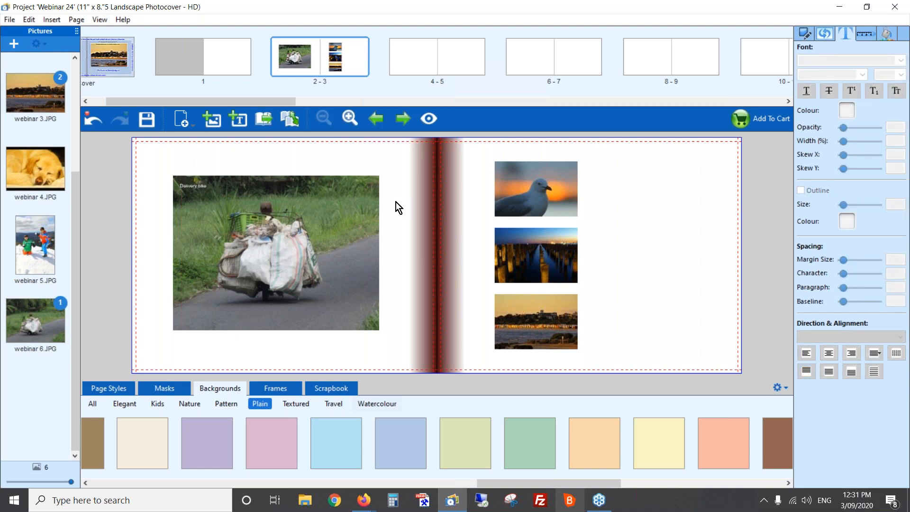
left_click(203, 187)
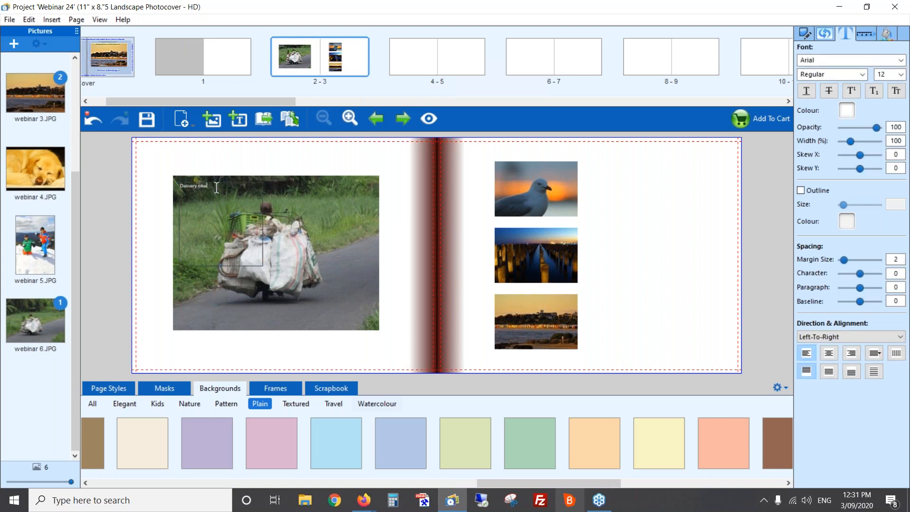
left_click(231, 154)
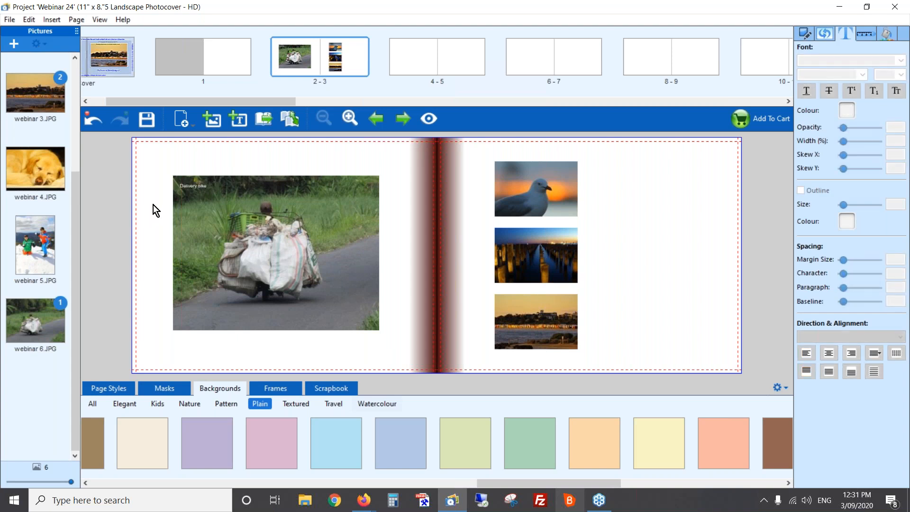
Step: Give the caption text box over the motorbike picture a white fill with opacity 43
left_click(199, 195)
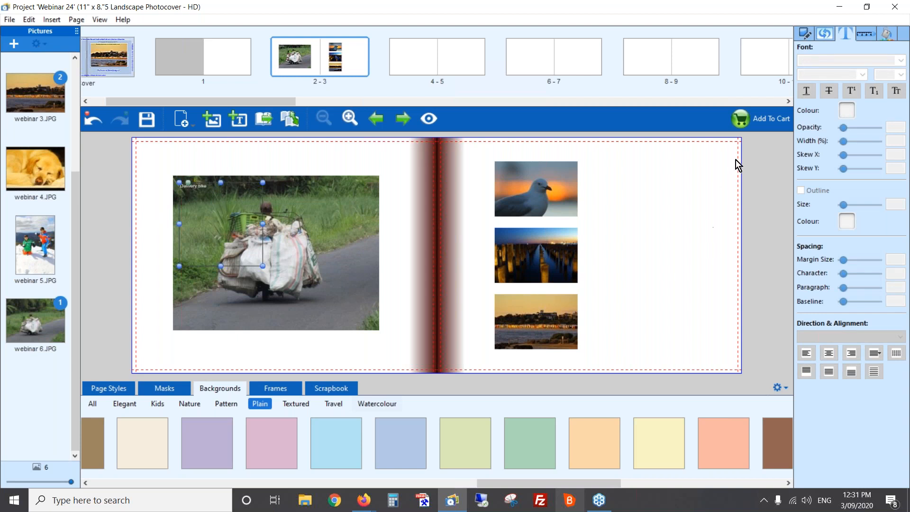
left_click(804, 34)
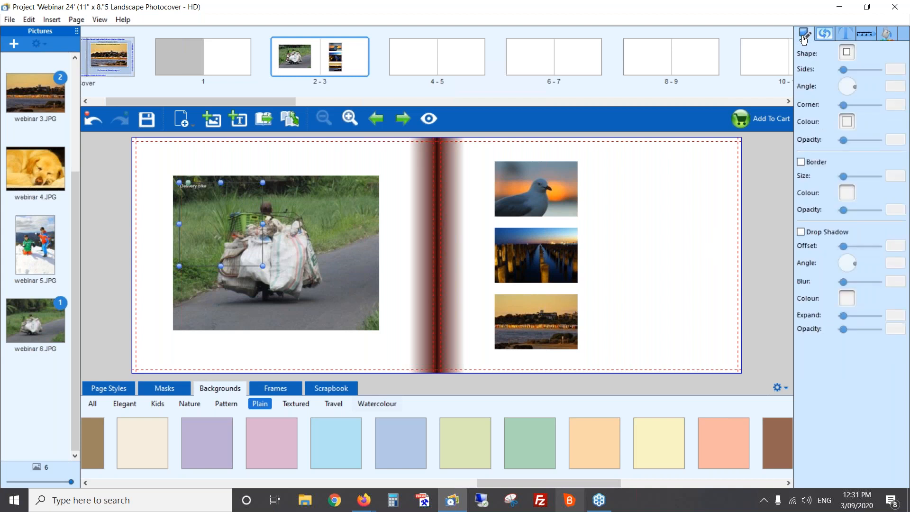
left_click(847, 124)
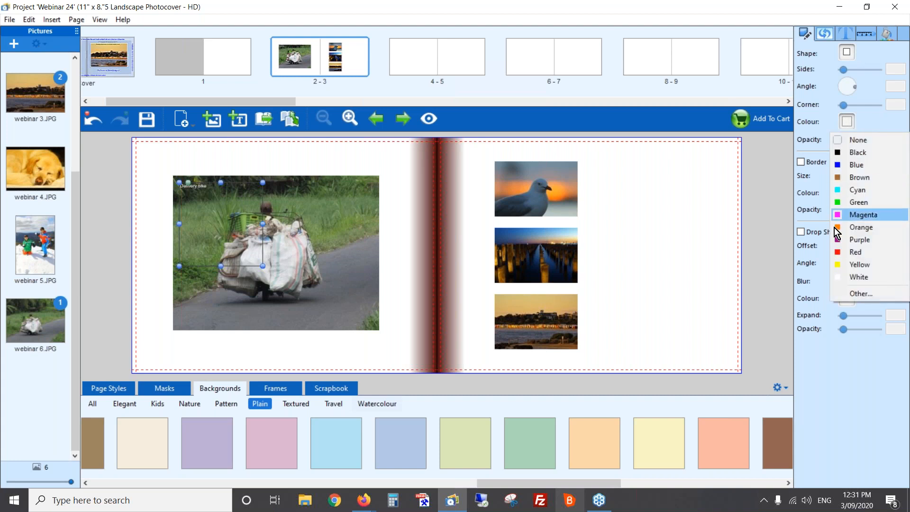
left_click(859, 278)
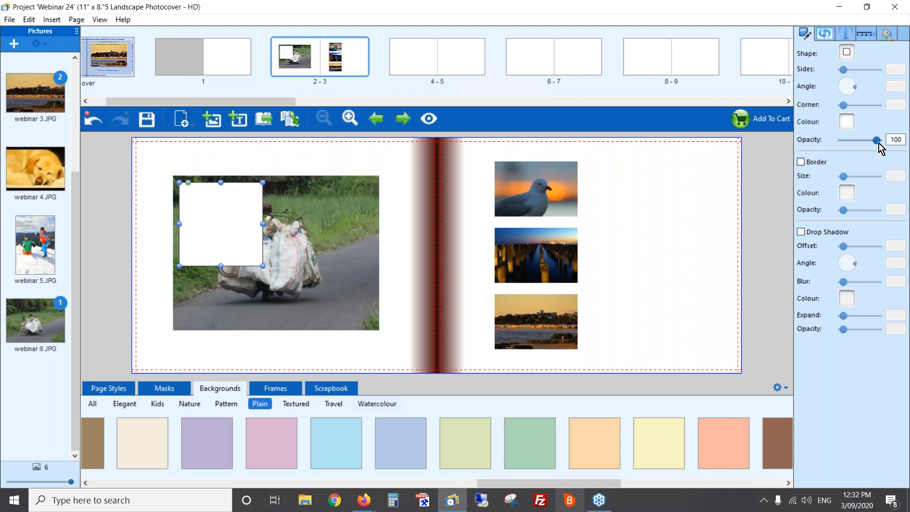
left_click_drag(879, 143, 858, 140)
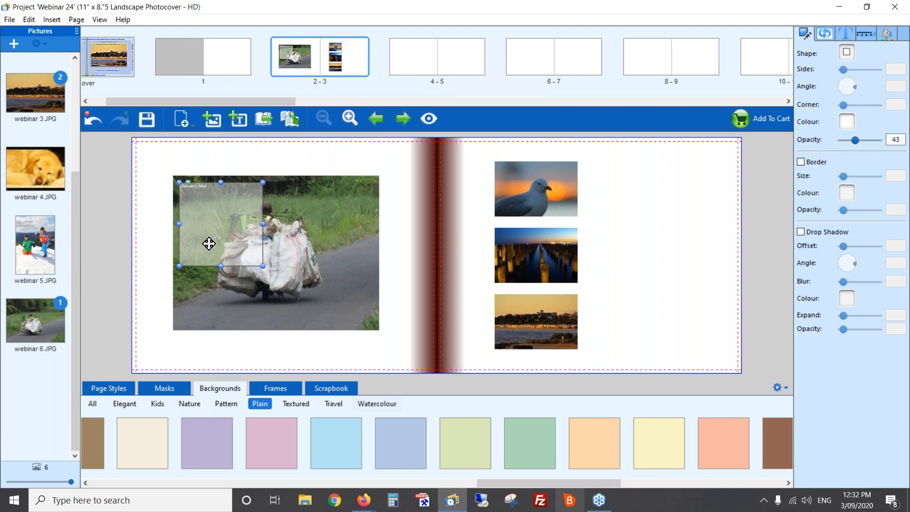
Step: Shrink the caption box to fit closely around its text and centre the text horizontally and vertically
left_click_drag(223, 261, 212, 191)
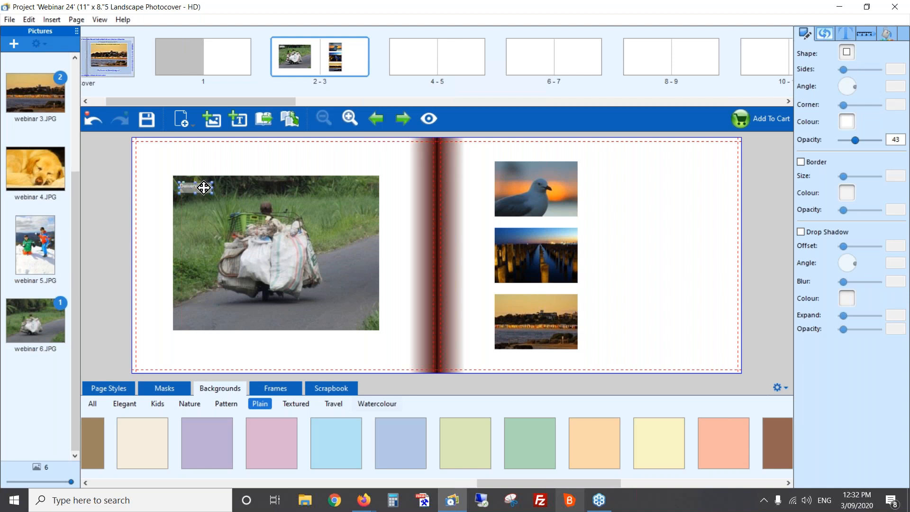
left_click(203, 187)
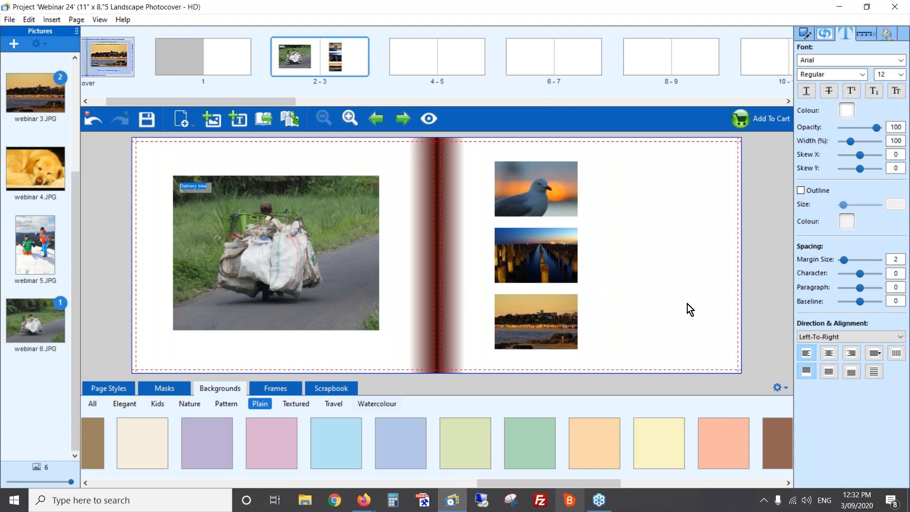
left_click(829, 353)
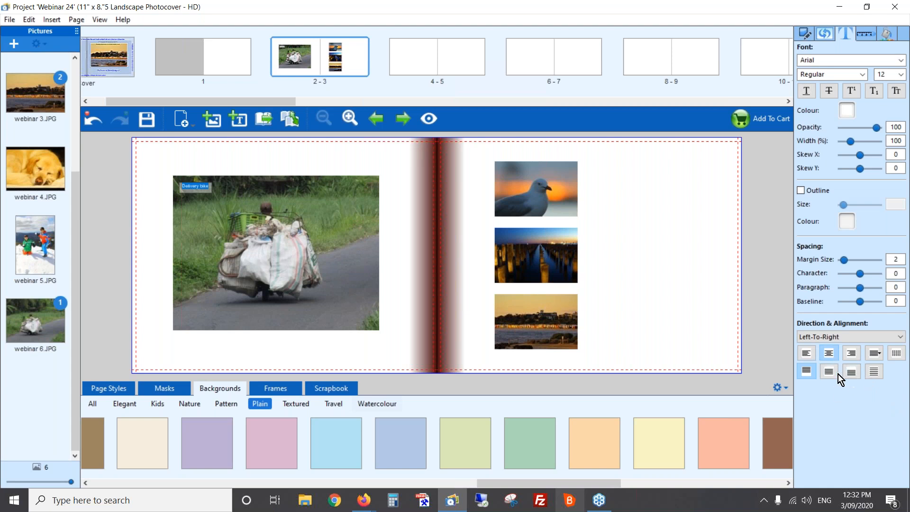
left_click(830, 373)
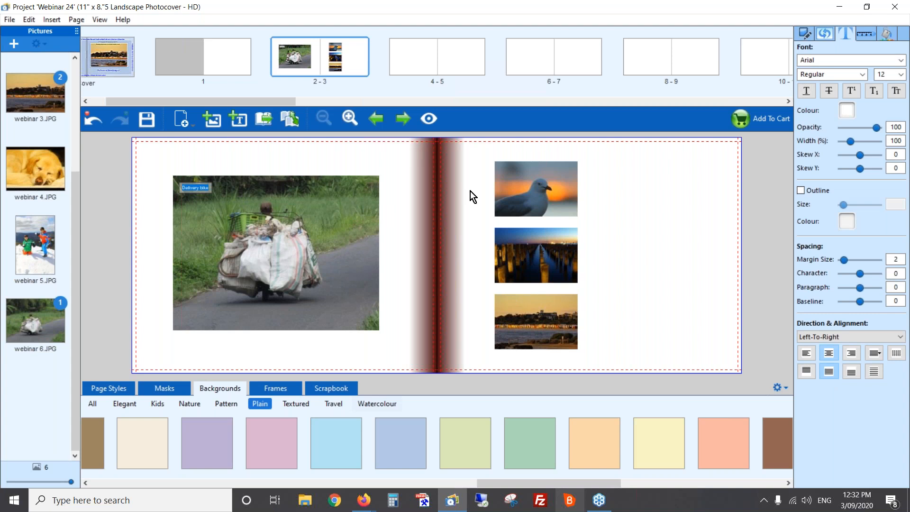
Step: Set the caption text colour to black and move the caption box to the lower right corner of the motorbike picture
left_click(847, 110)
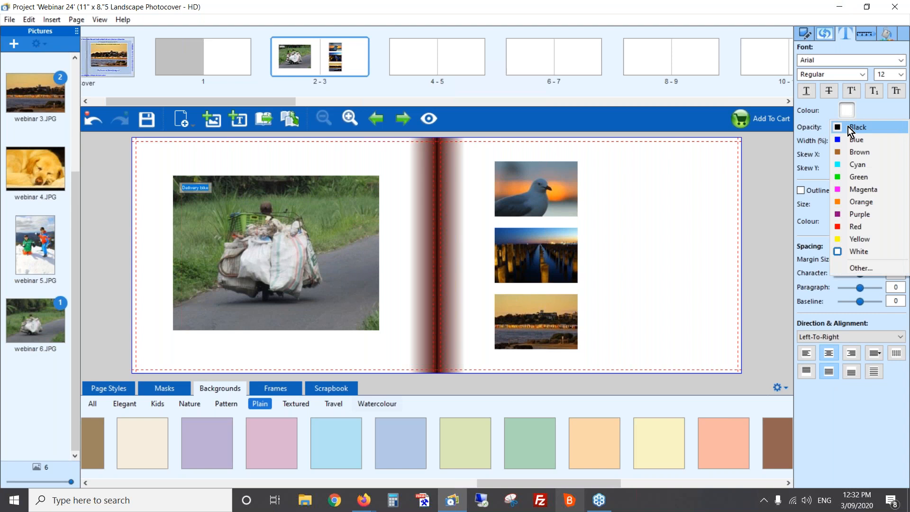
left_click(848, 126)
left_click(305, 219)
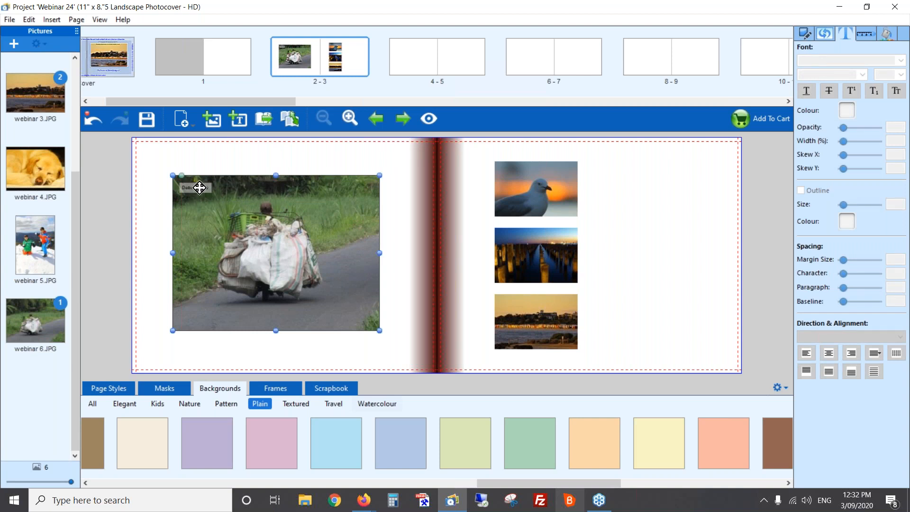
left_click_drag(199, 188, 348, 313)
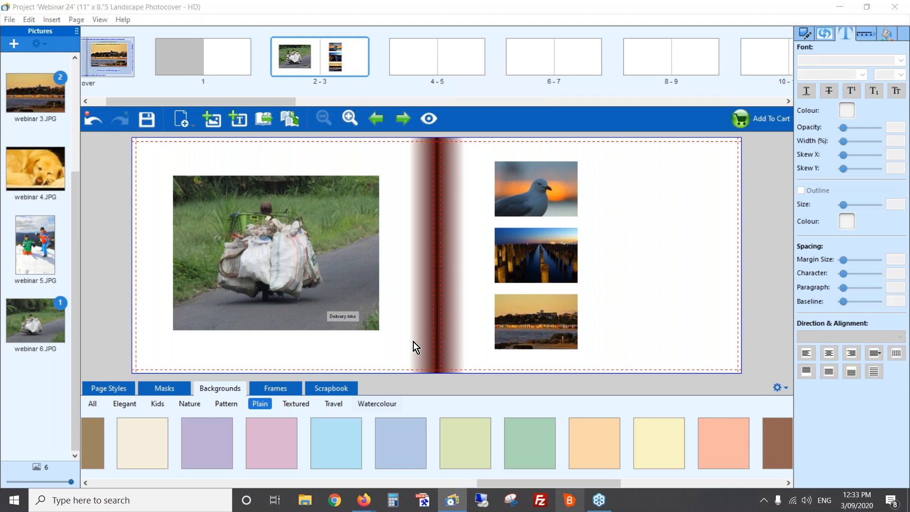
key("alt+Tab")
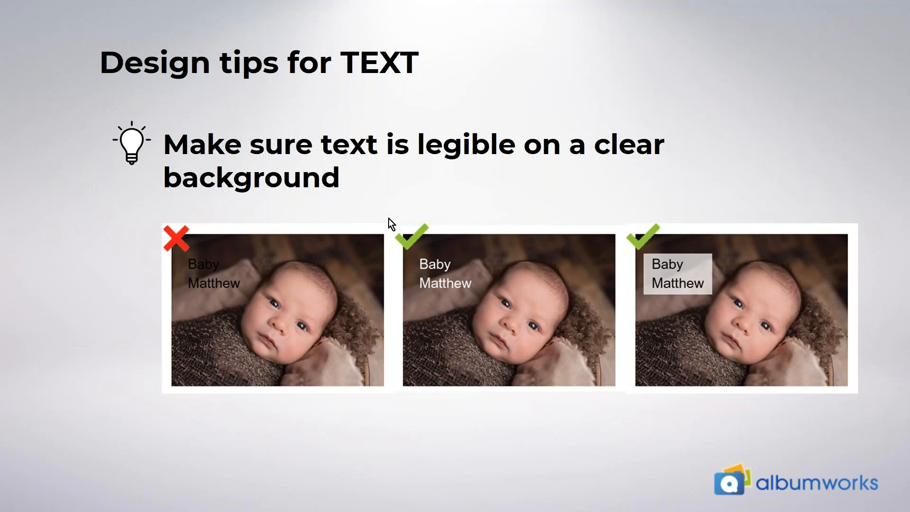
left_click(391, 224)
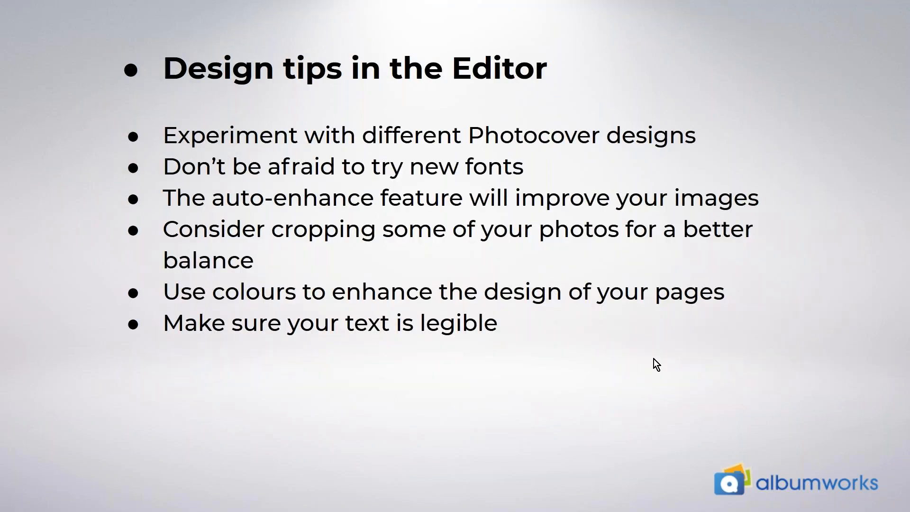